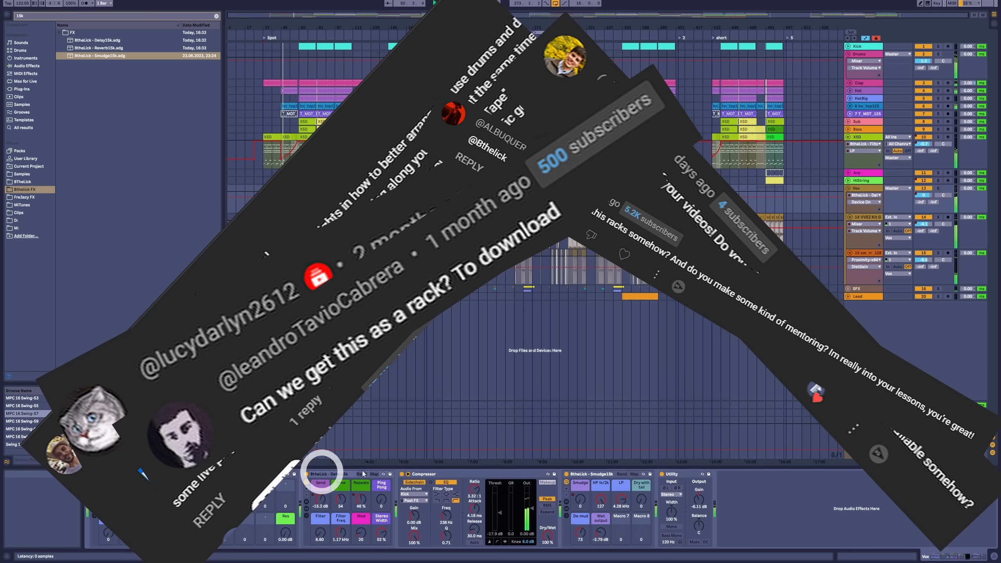
click(32, 16)
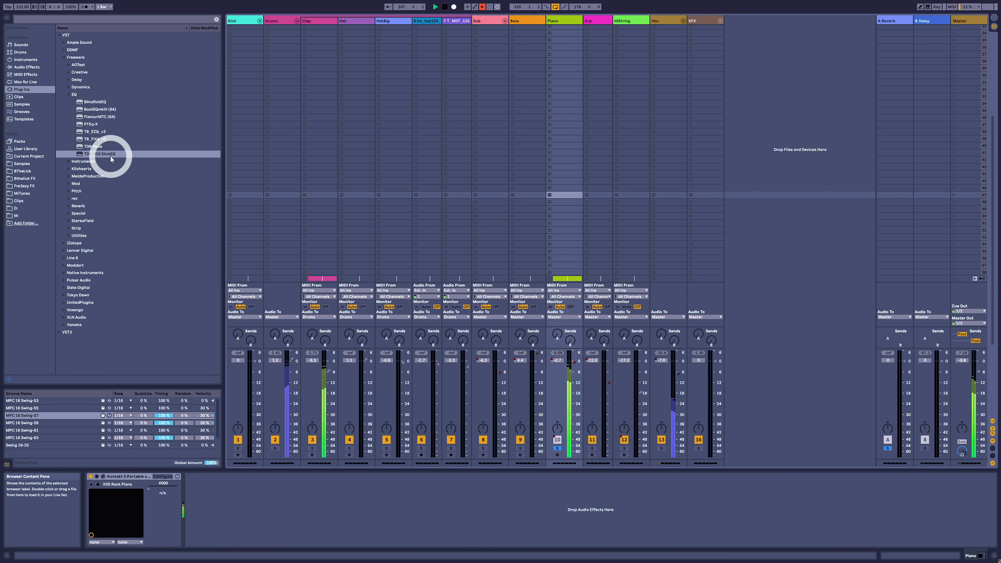
Insert TDR VOS SlickEQ after Kontakt on the Piano track and boost its high band to 11.1 dB at 8.2 kHz
drag(111, 156, 220, 482)
click(201, 476)
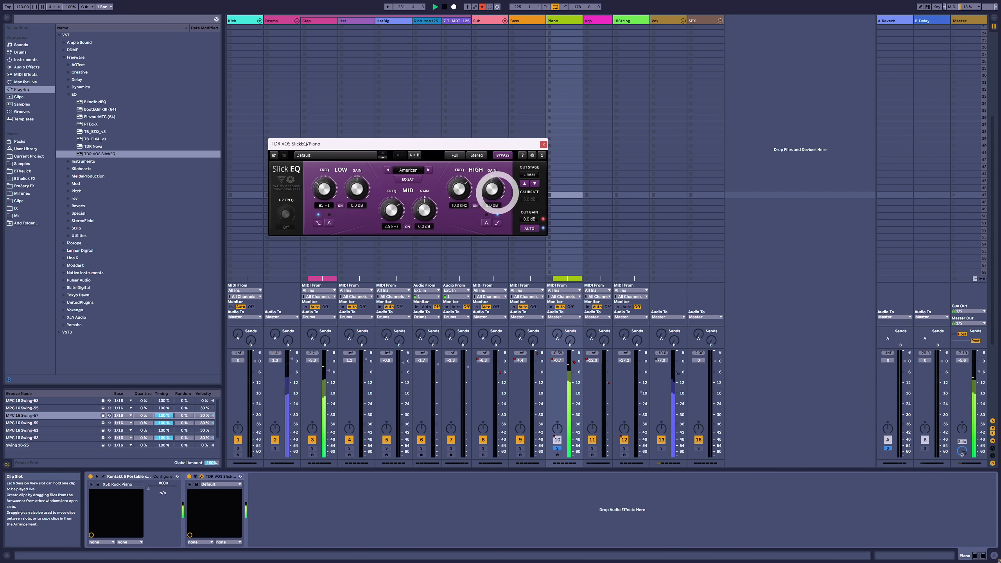
drag(497, 193, 513, 96)
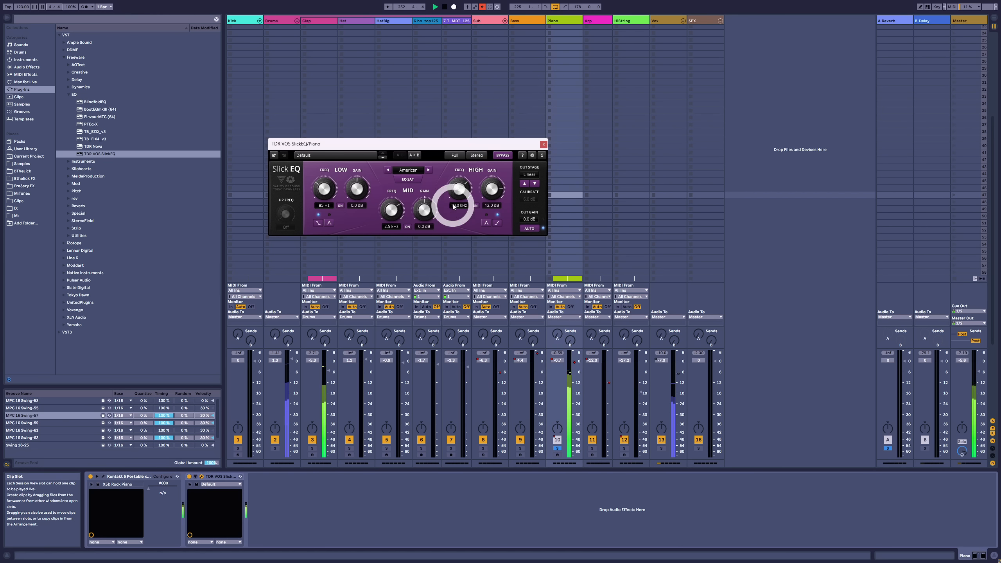
drag(455, 194, 450, 234)
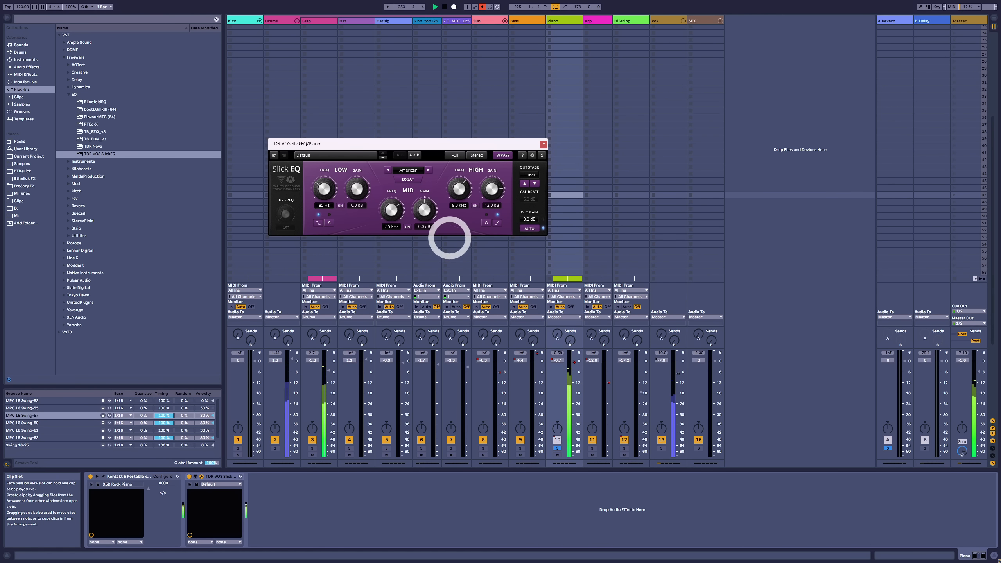
drag(505, 177, 492, 210)
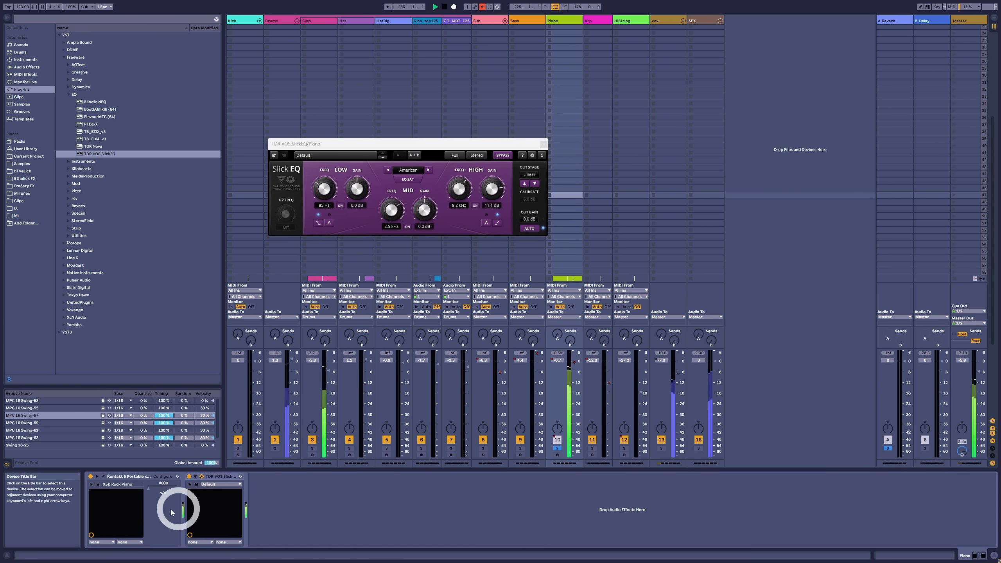
Select the Kontakt and SlickEQ devices in the Piano chain in turn to review the signal flow, and close the EQ window
click(144, 477)
click(217, 478)
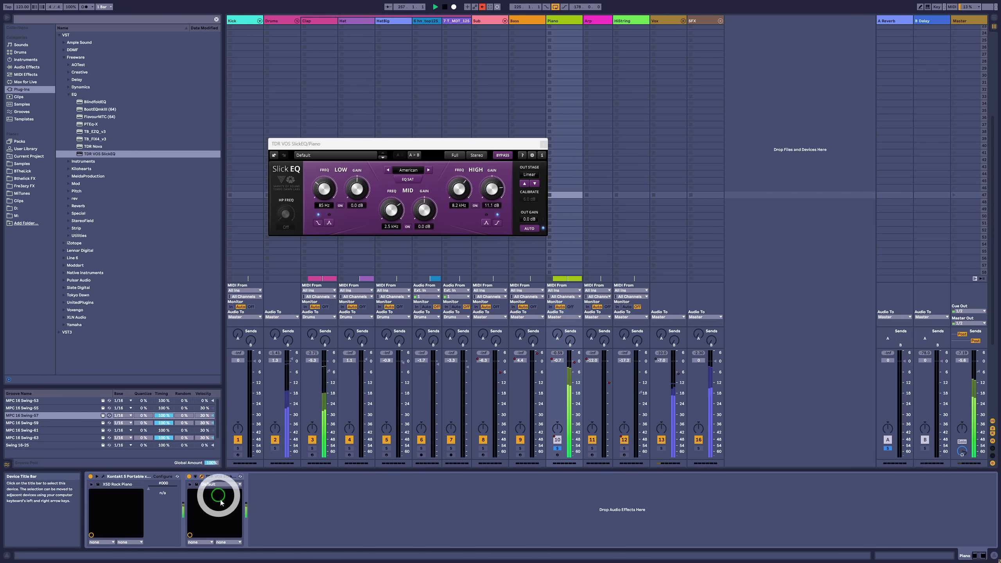
click(273, 507)
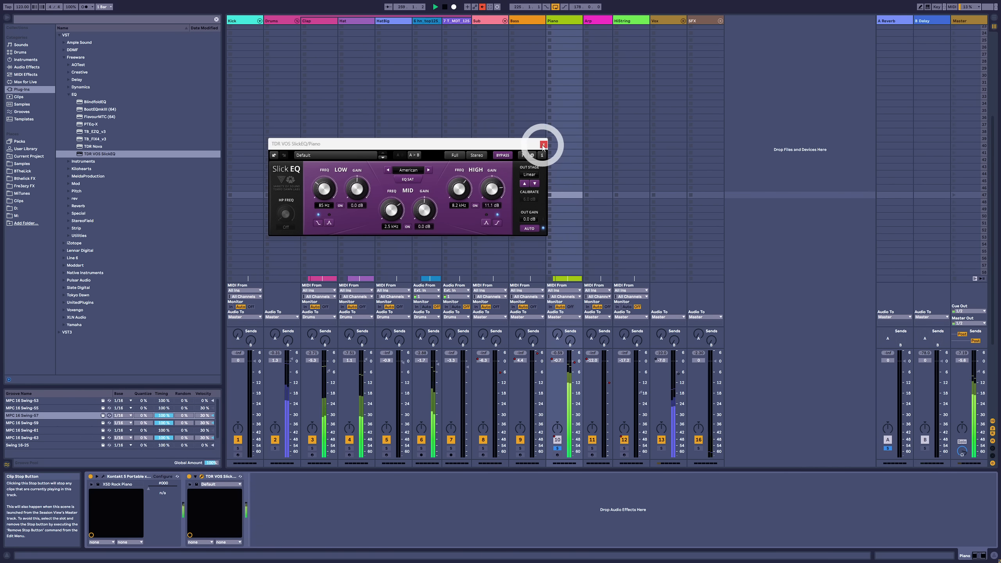
click(543, 144)
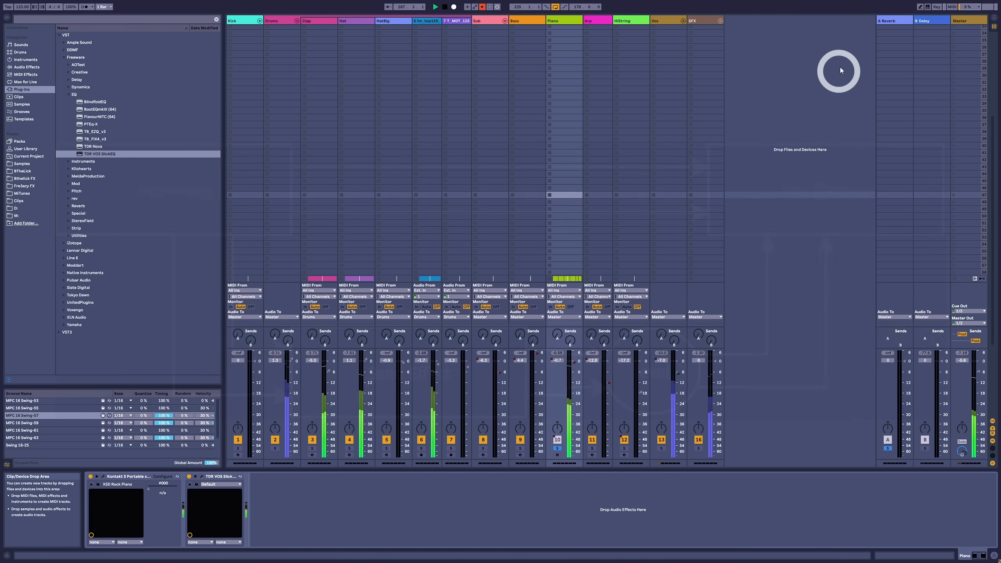
Show the devices of the A Reverb return and raise the Piano track's send to it
click(891, 22)
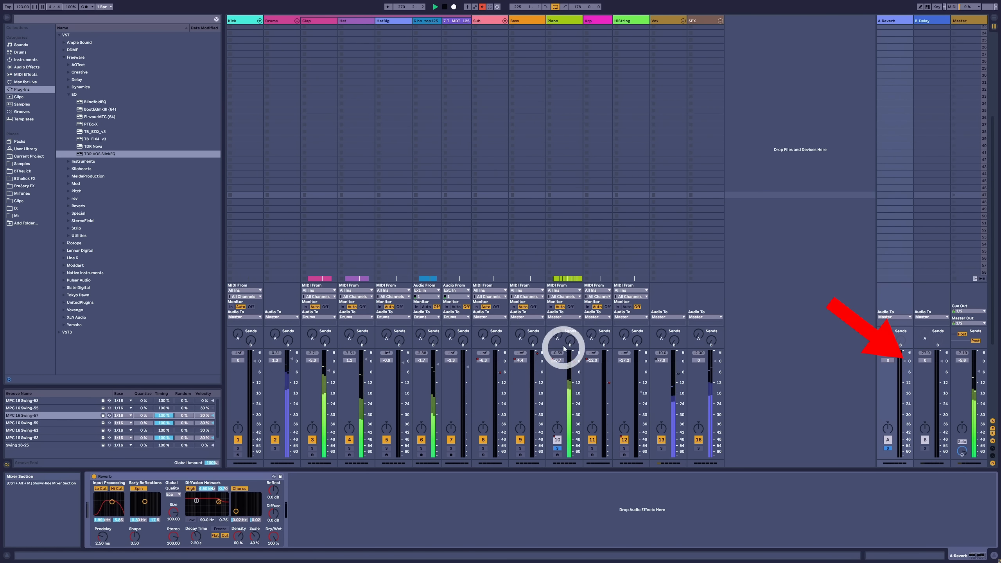
drag(560, 339, 559, 325)
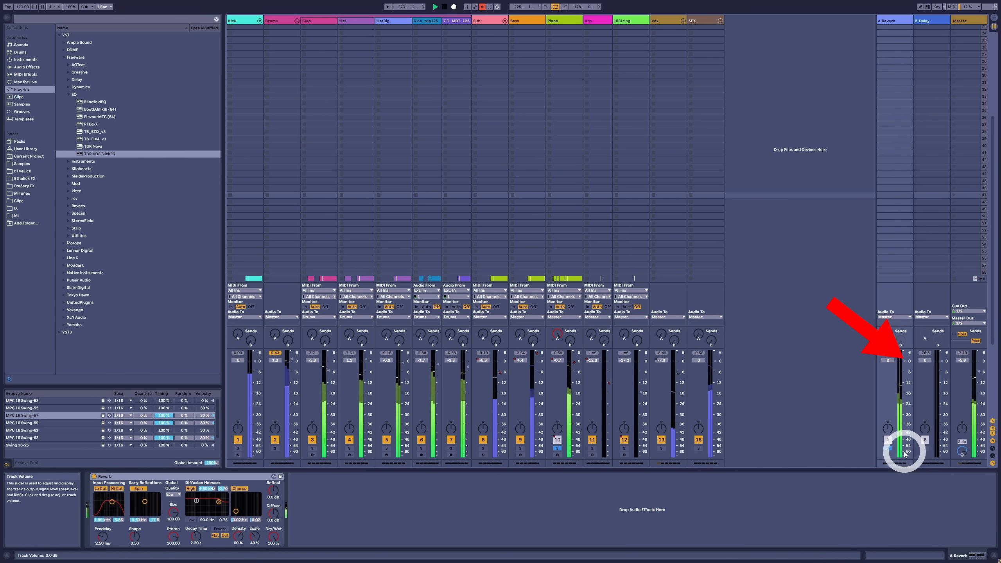
click(898, 23)
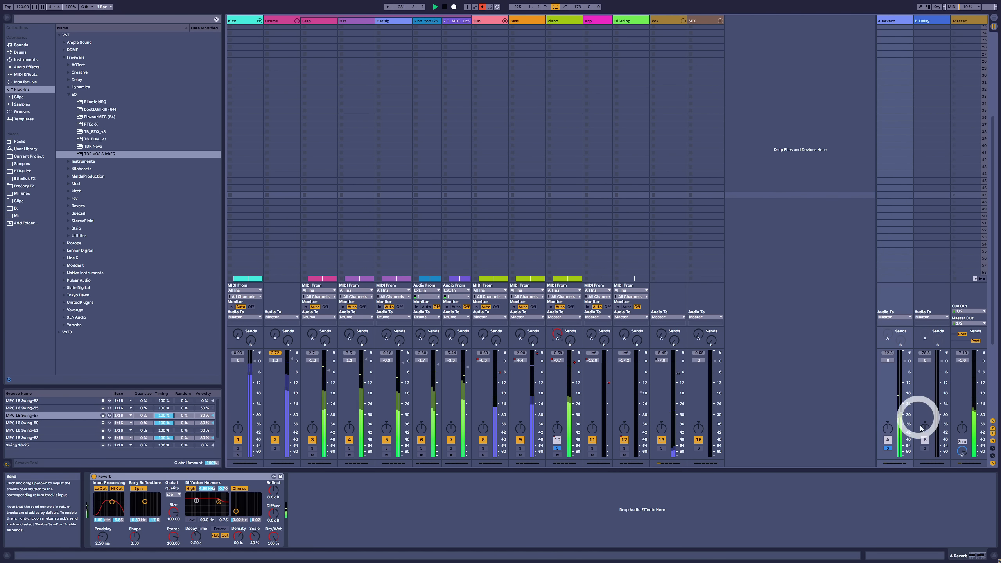
Toggle solo on the Piano track and the A Reverb return to compare dry and wet sound, ending with both solos off
click(557, 448)
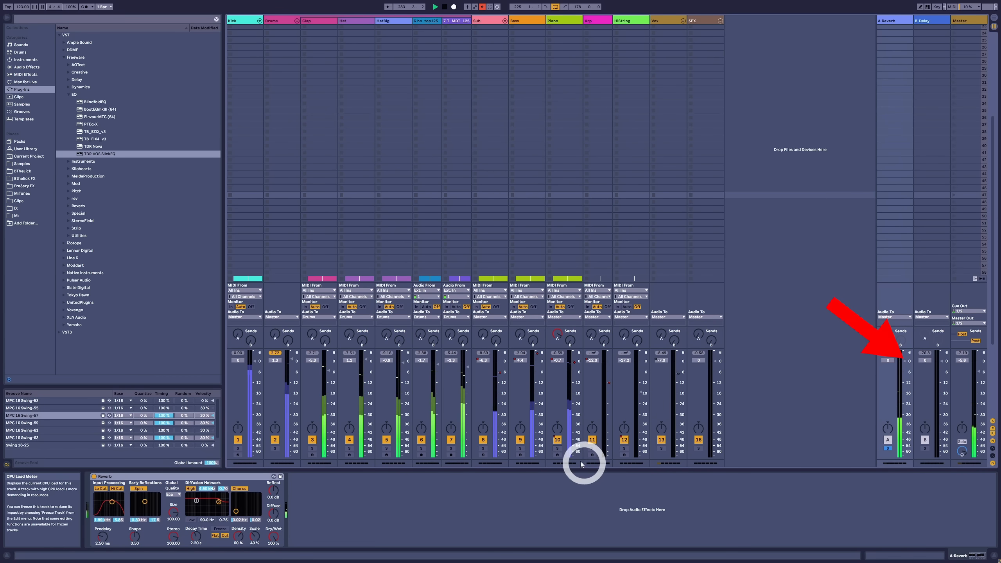
click(558, 449)
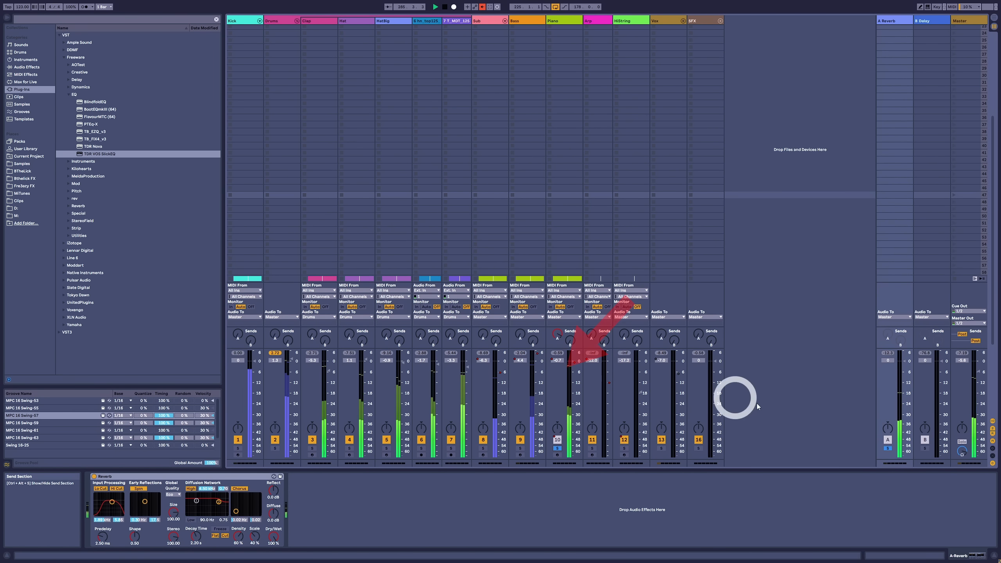
click(887, 449)
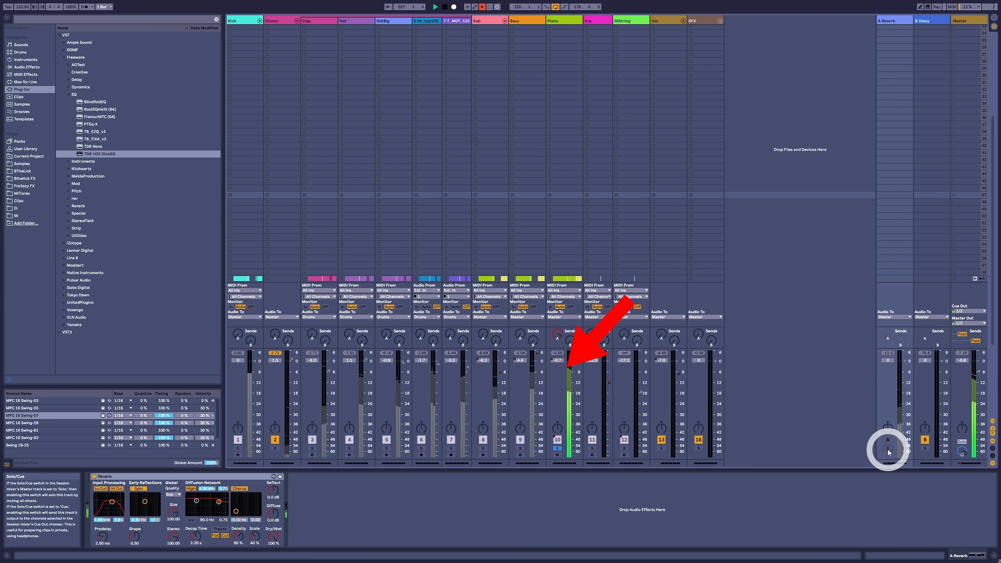
click(888, 450)
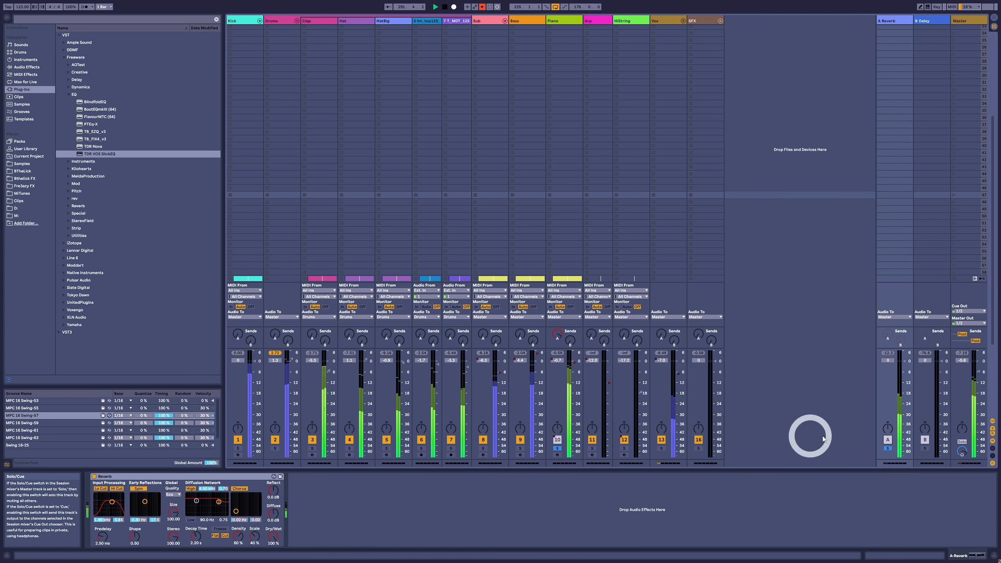
click(889, 449)
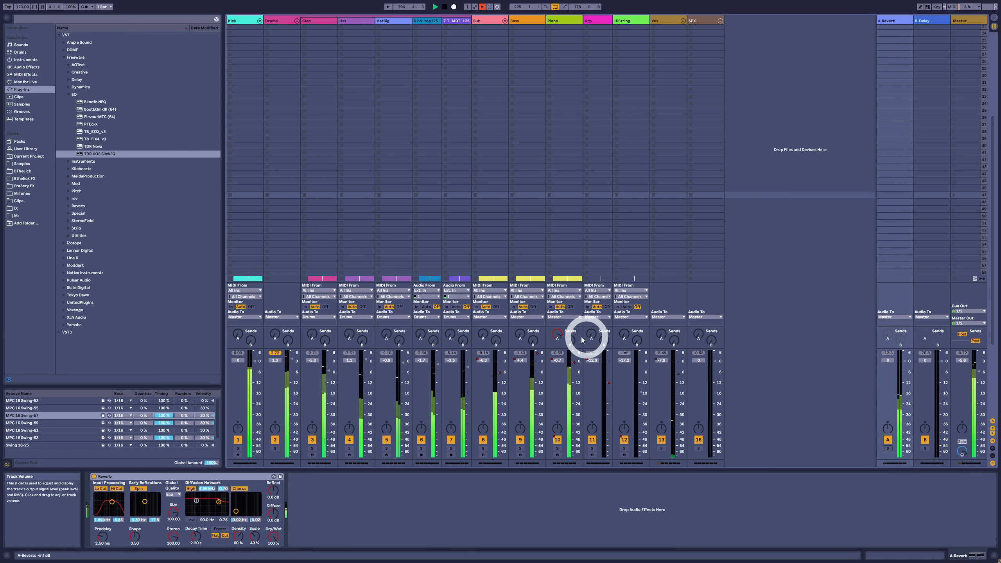
Turn up the Vox track's sends to the Reverb and Delay returns and set its volume to -5.0 dB
click(557, 334)
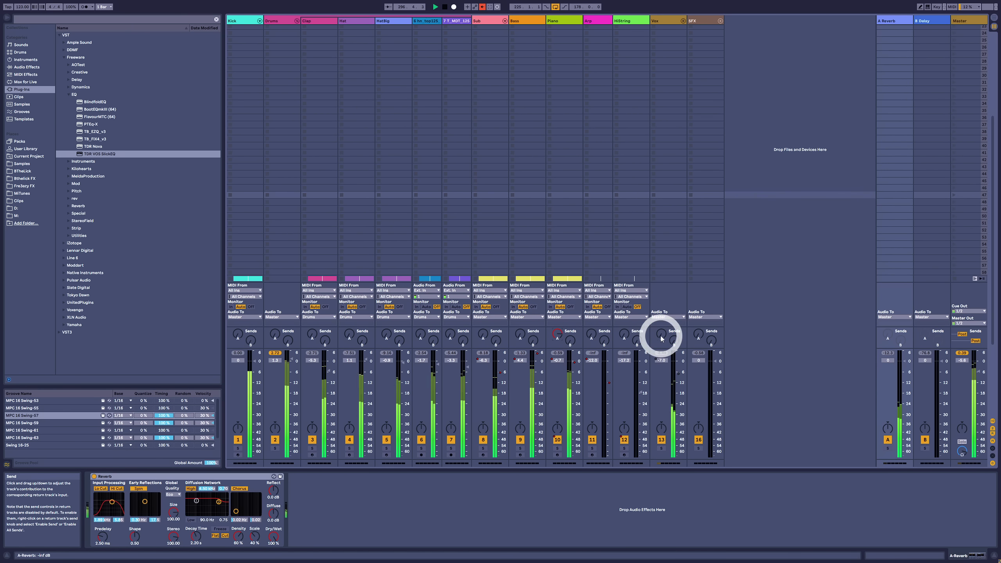
drag(661, 334, 662, 331)
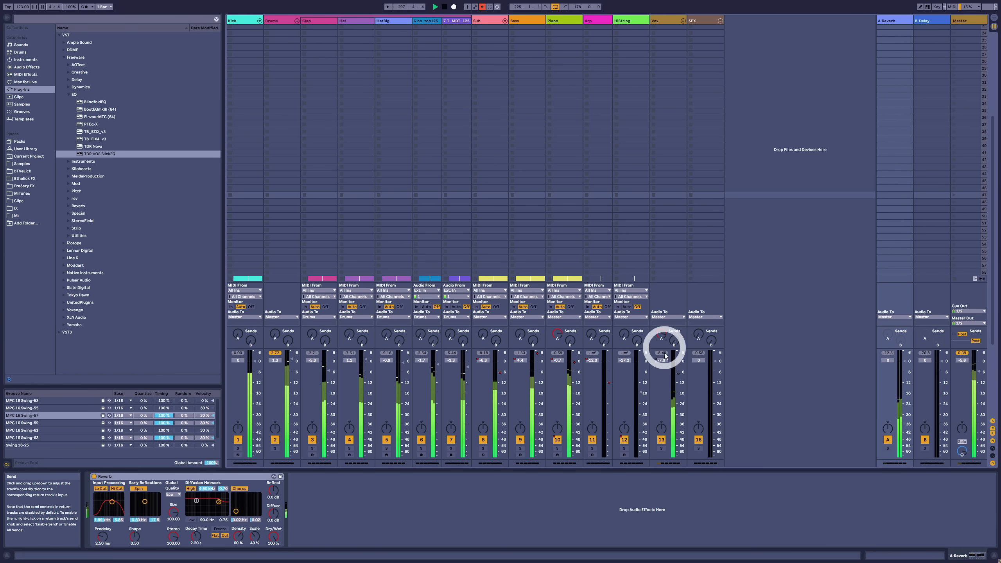
drag(679, 373, 673, 339)
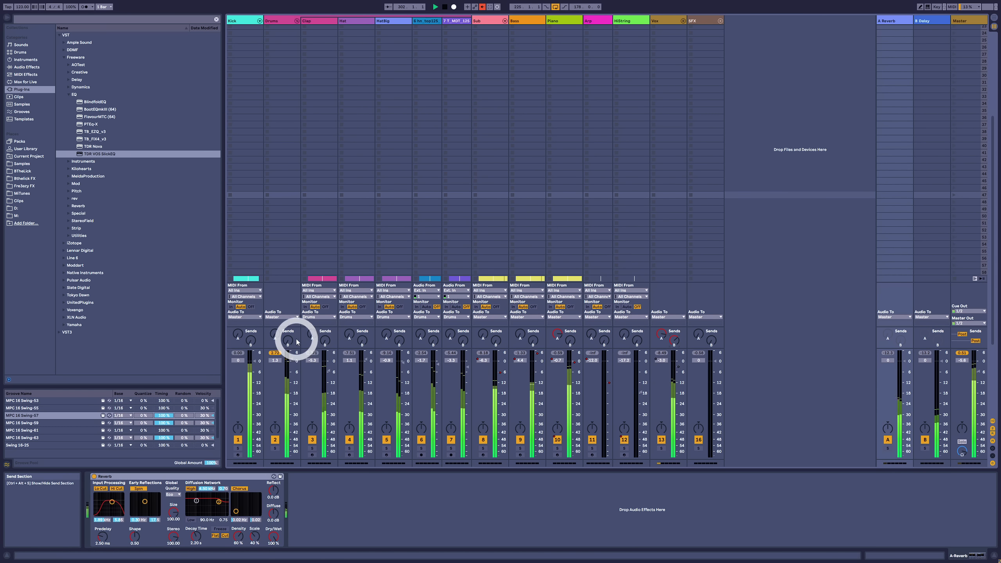
click(311, 336)
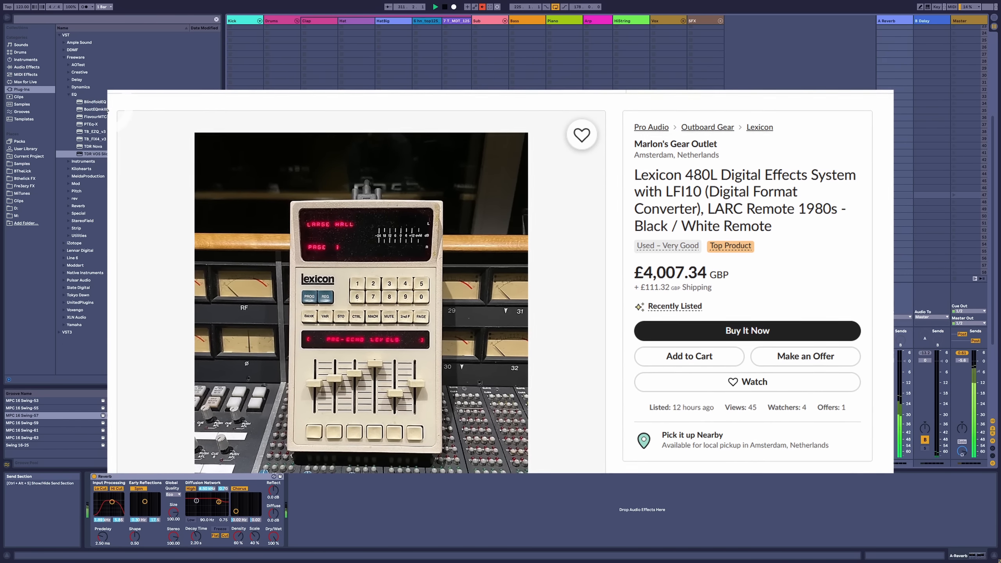
Switch to the Arrangement View and select the XSD clip at bar 321
key(Tab)
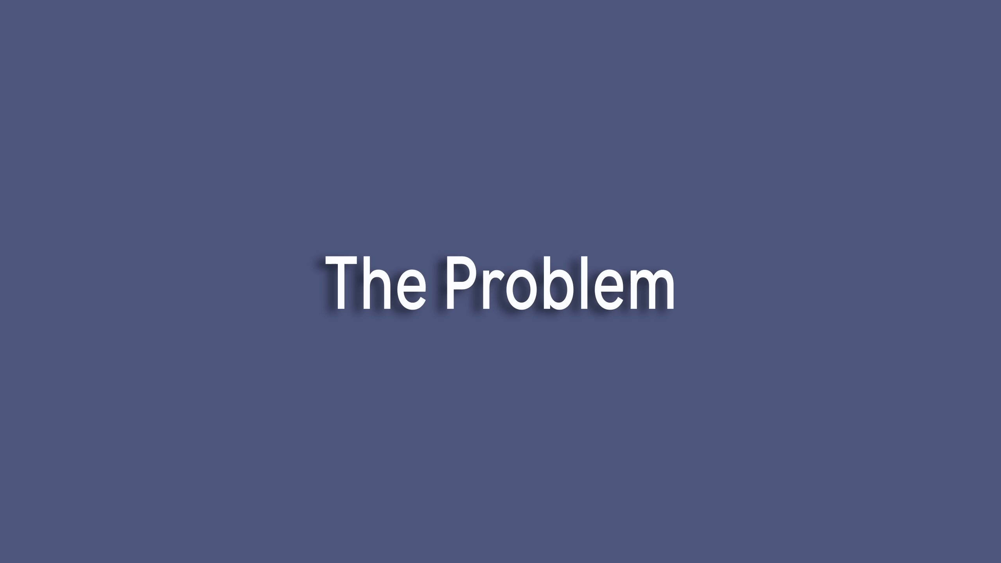
click(590, 137)
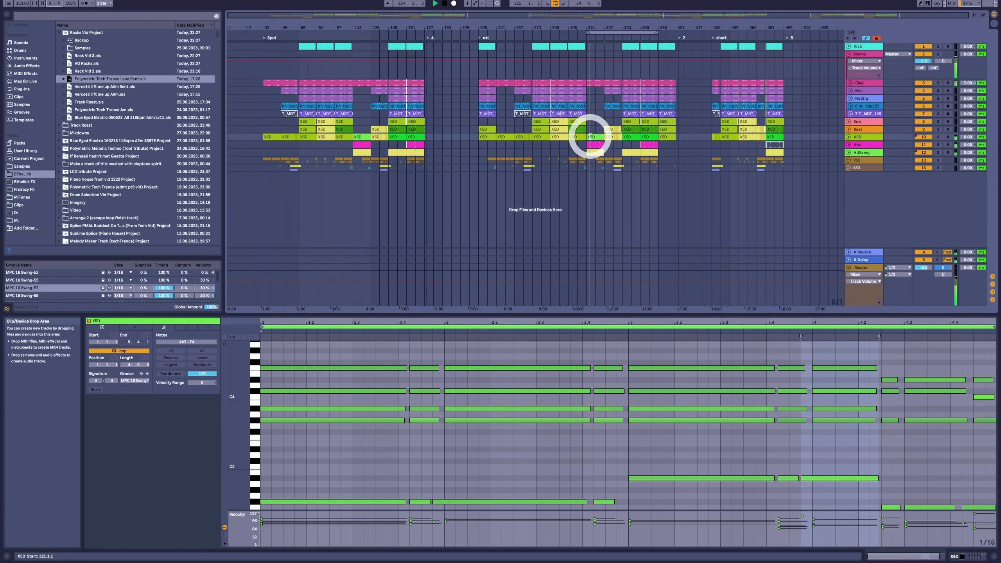
click(614, 114)
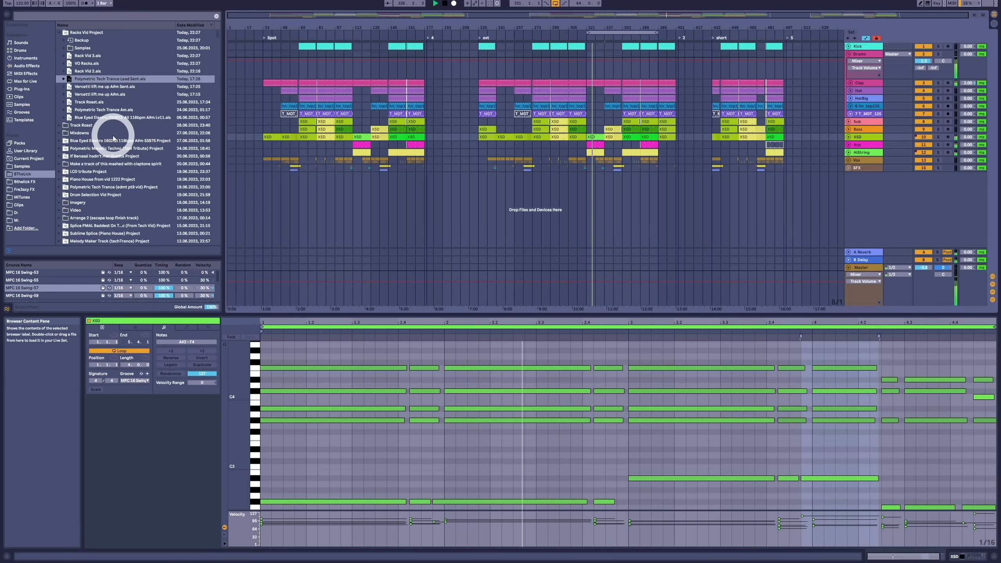
Import the Lead track from the Polymetric Tech Trance Lead Sent.als set into the arrangement
click(63, 80)
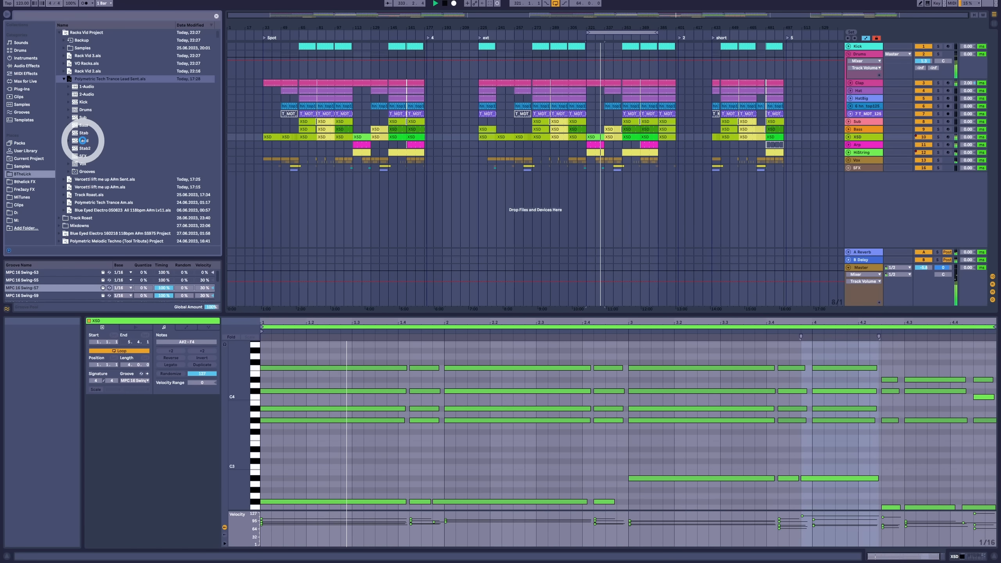
click(83, 142)
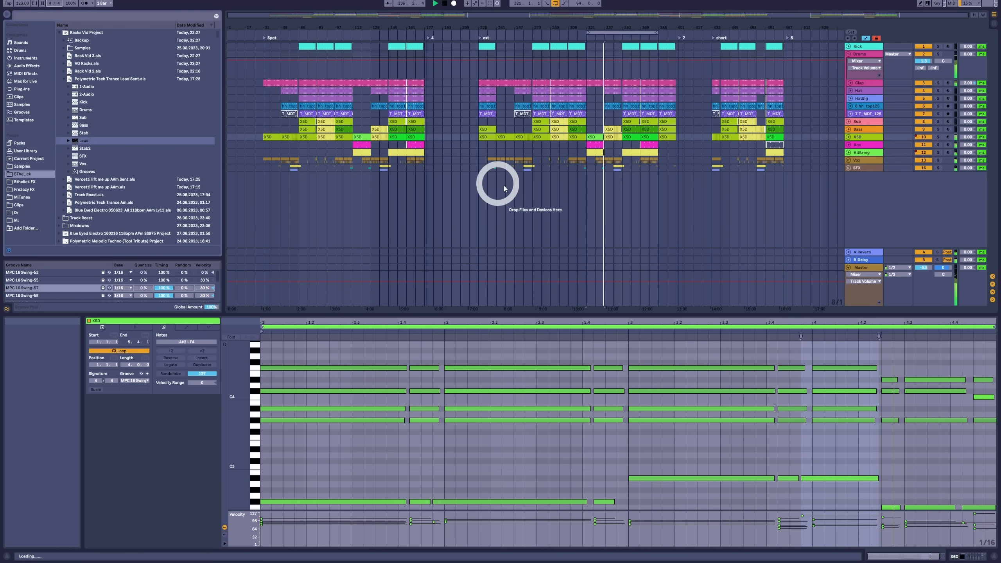
click(799, 232)
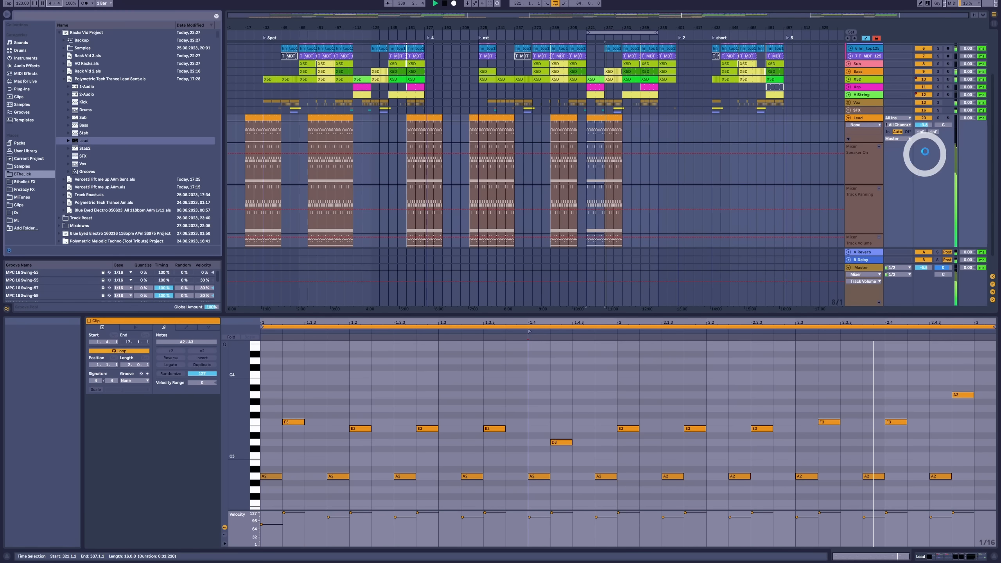
Briefly solo the imported Lead track to audition it on its own, and restore the full mix
click(922, 102)
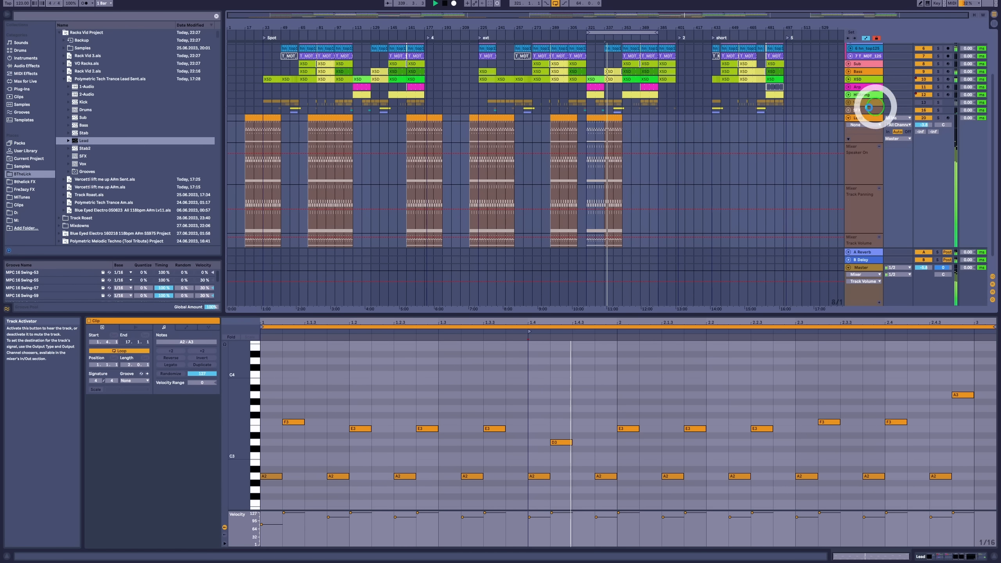
click(937, 116)
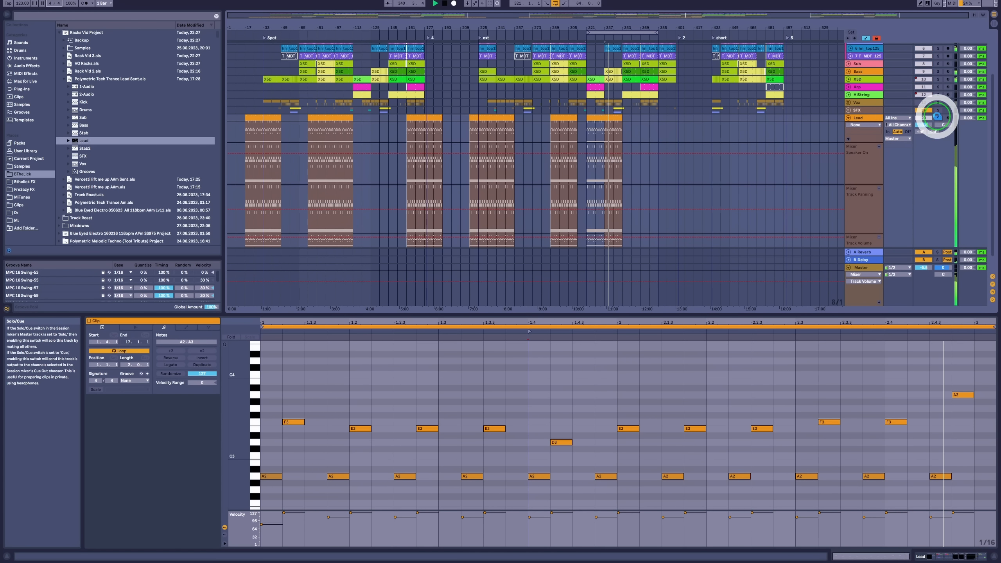
click(937, 118)
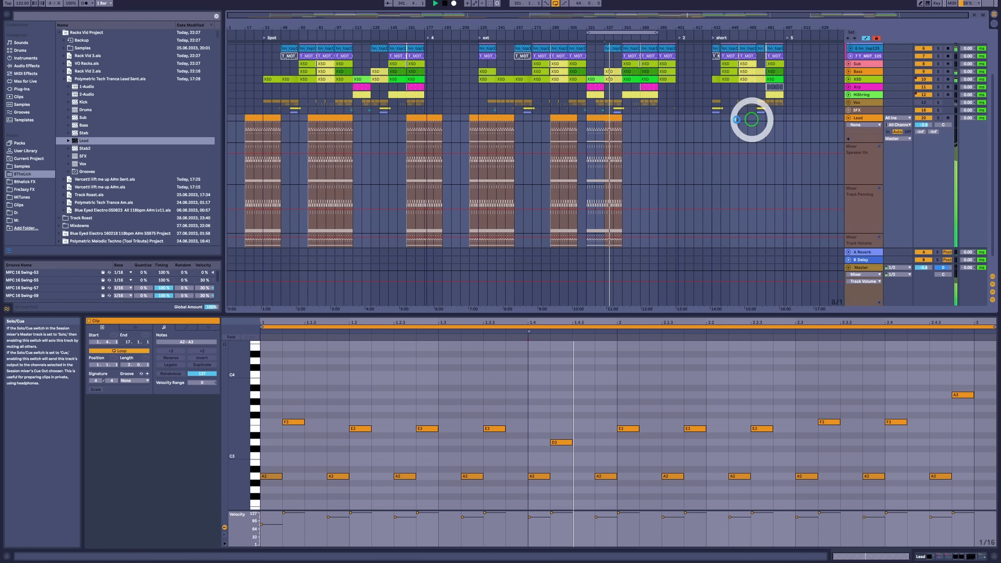
Transpose all notes of the Lead clip at bar 321 up one semitone and apply the MPC 16 Swing-57 groove to it
click(603, 118)
click(466, 395)
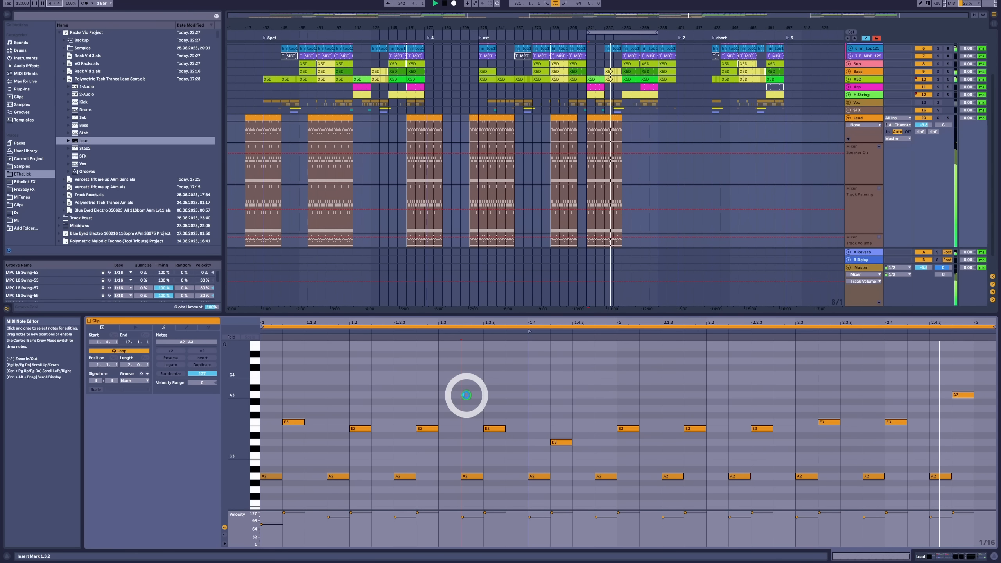
key(ctrl+a)
key(Up)
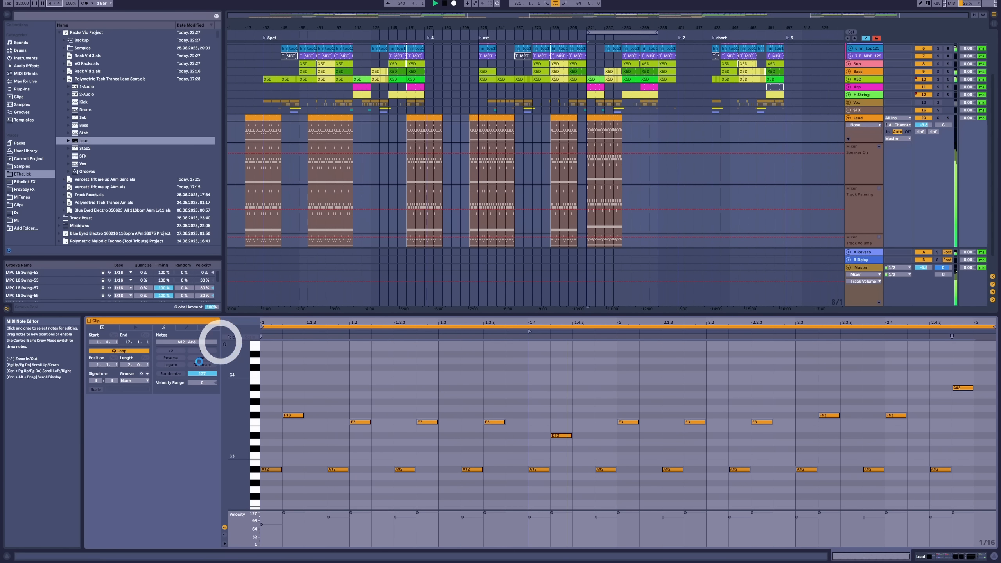
click(134, 379)
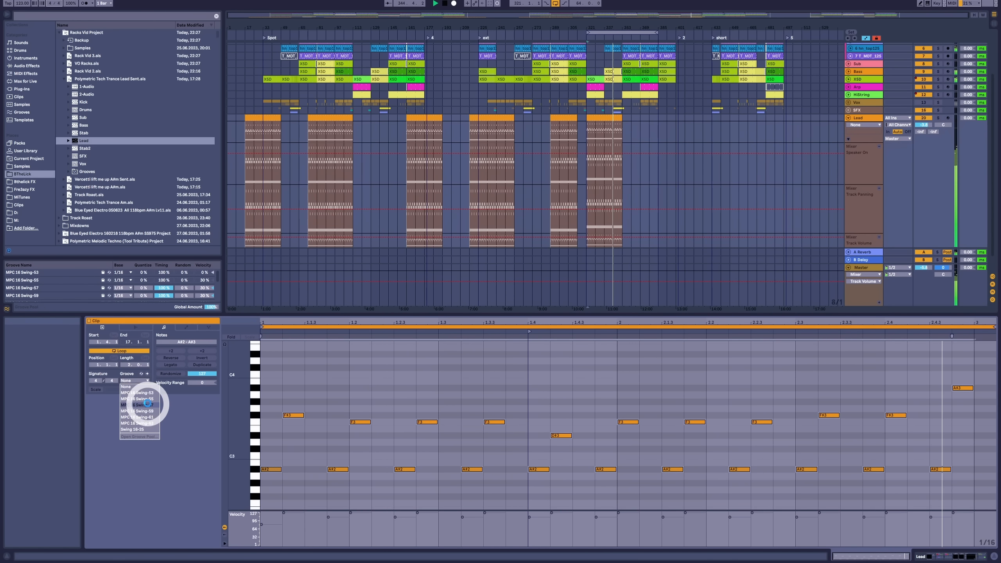
click(150, 404)
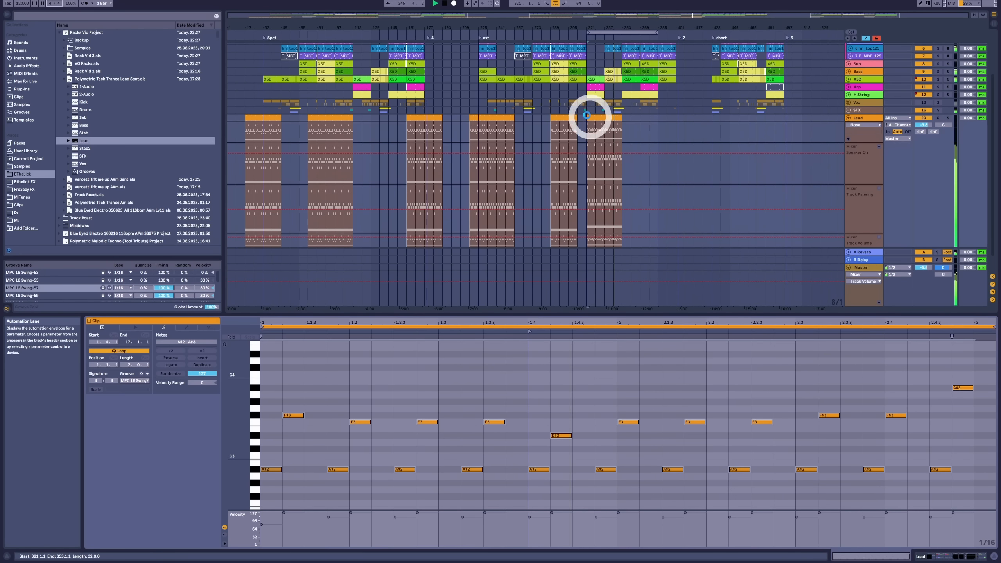
Delete the Lead clips between bars 17 and 313 and select the remaining clip at bar 321
click(567, 114)
shift+click(256, 118)
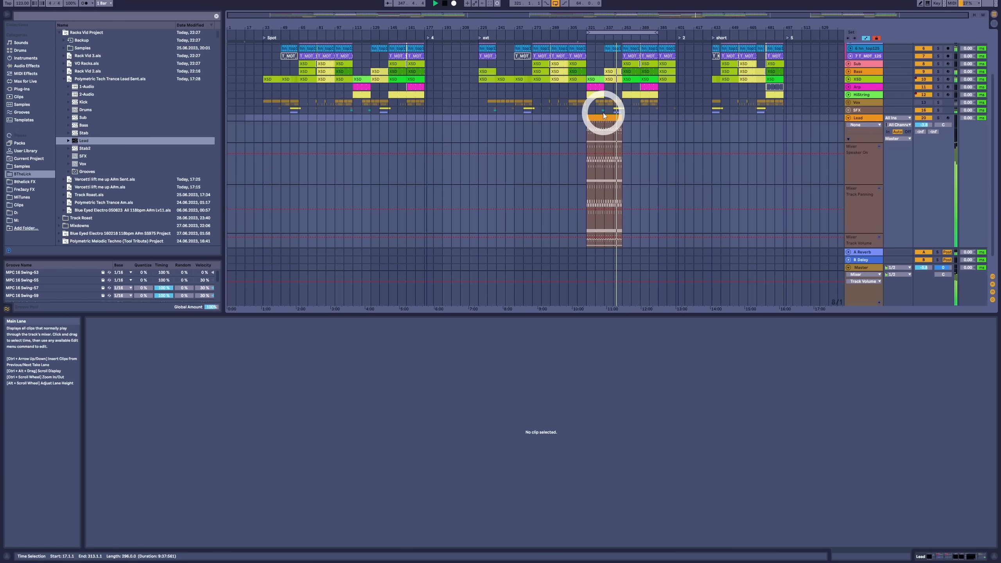
click(605, 116)
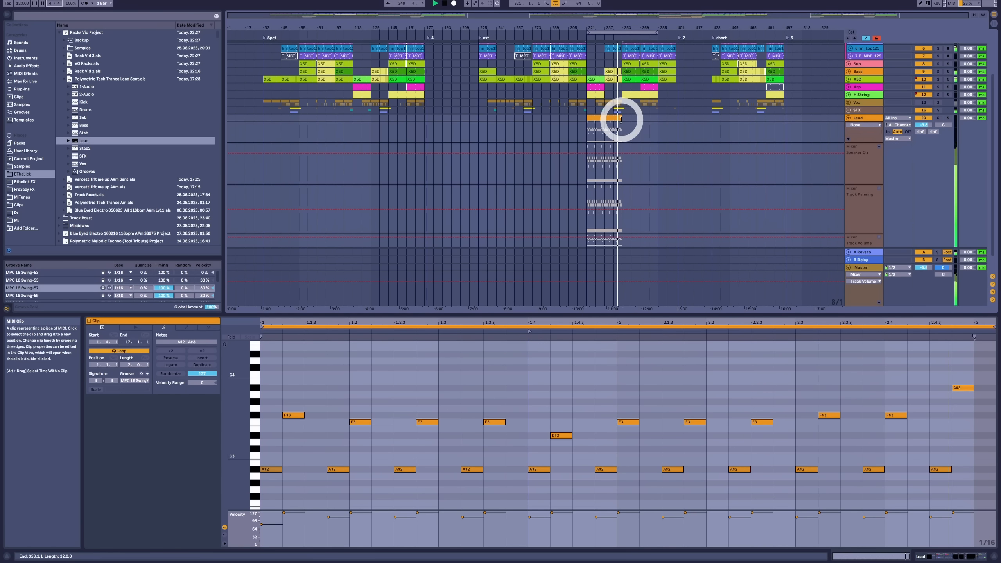
Extend the Lead clip from bar 321 so it ends at bar 385, and solo the Lead track with its automation lanes collapsed
drag(621, 118, 654, 118)
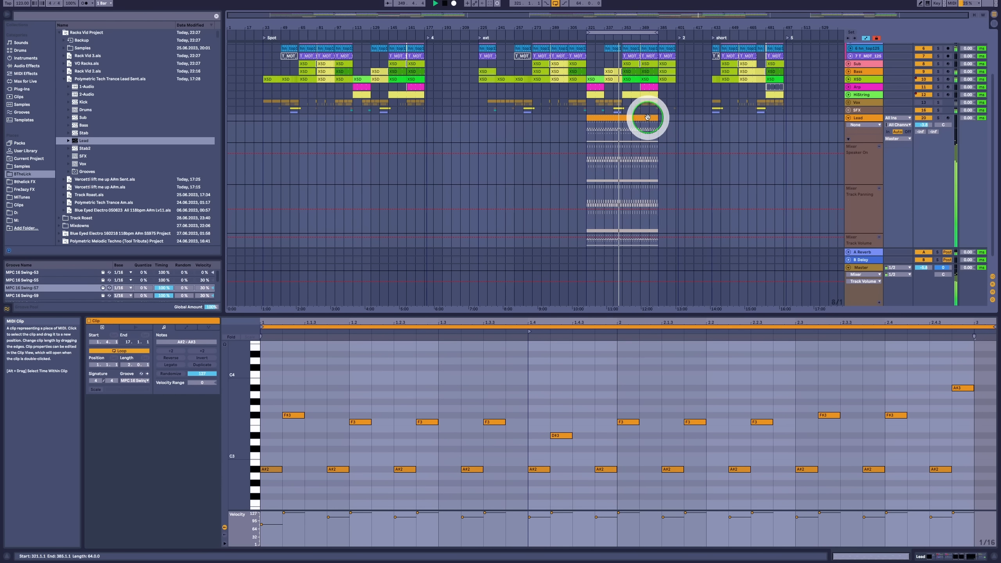
click(847, 119)
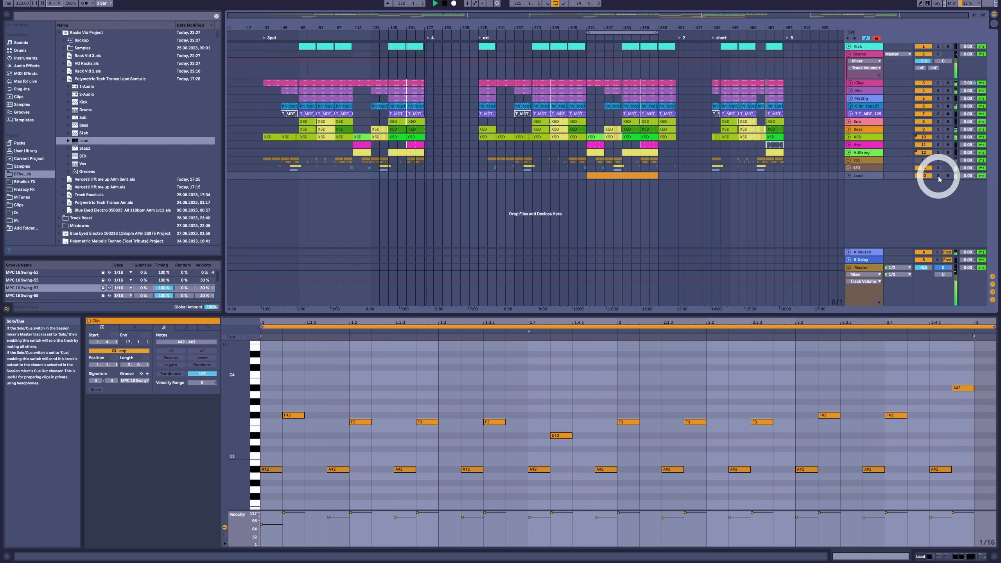
click(938, 176)
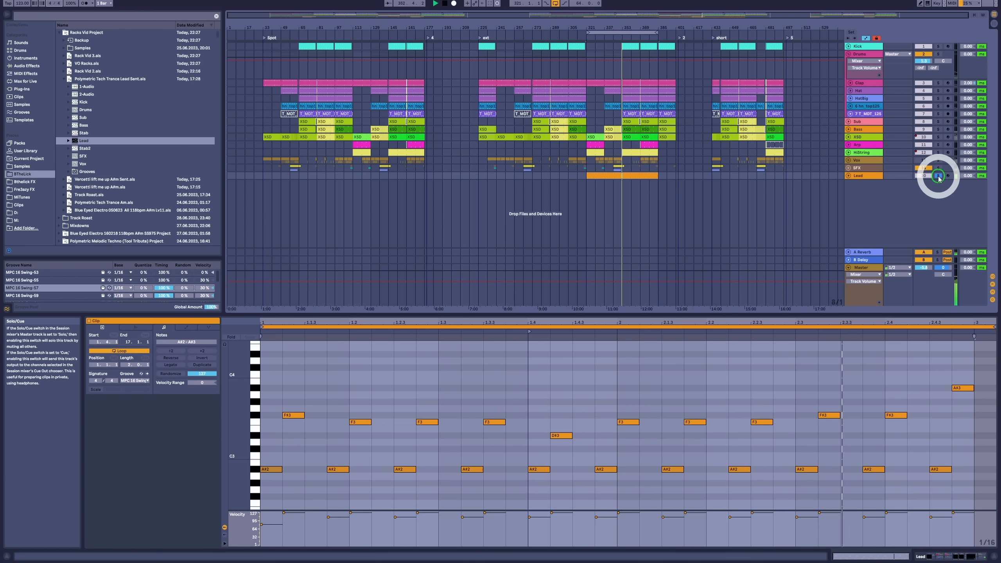
Display the Lead track's device chain, look at the device on the B Delay return track, and go back to the Lead track
click(630, 176)
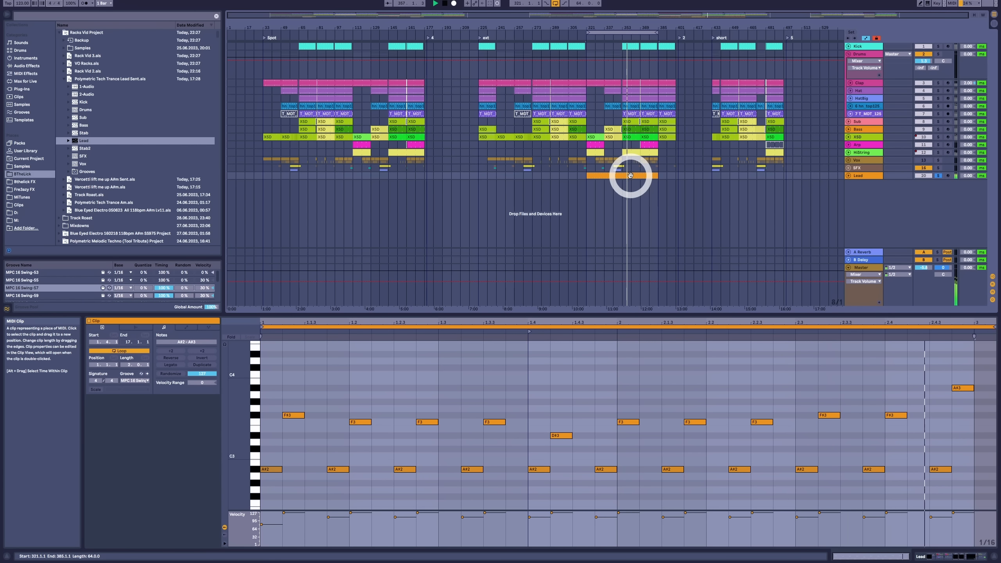
double_click(630, 175)
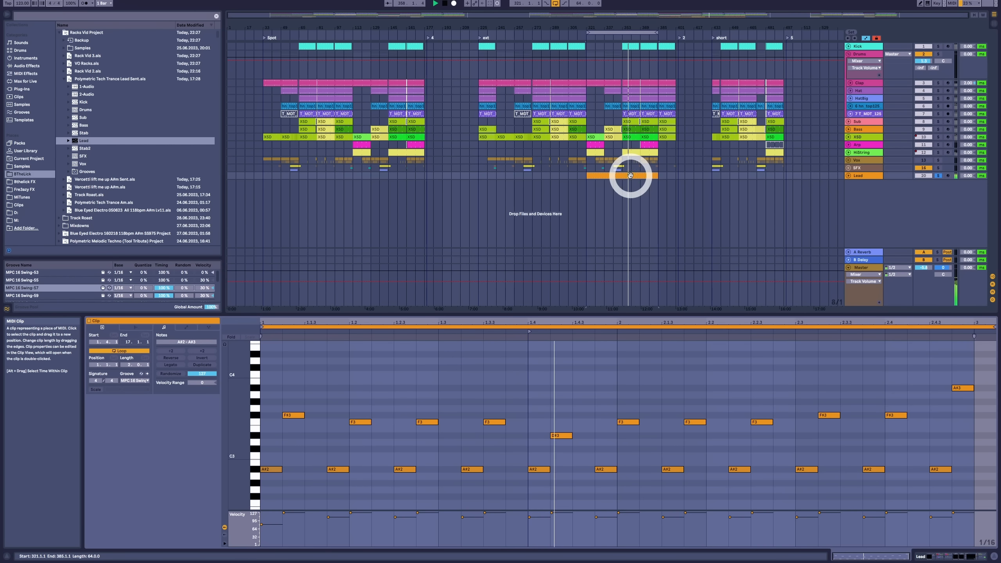
key(shift+Tab)
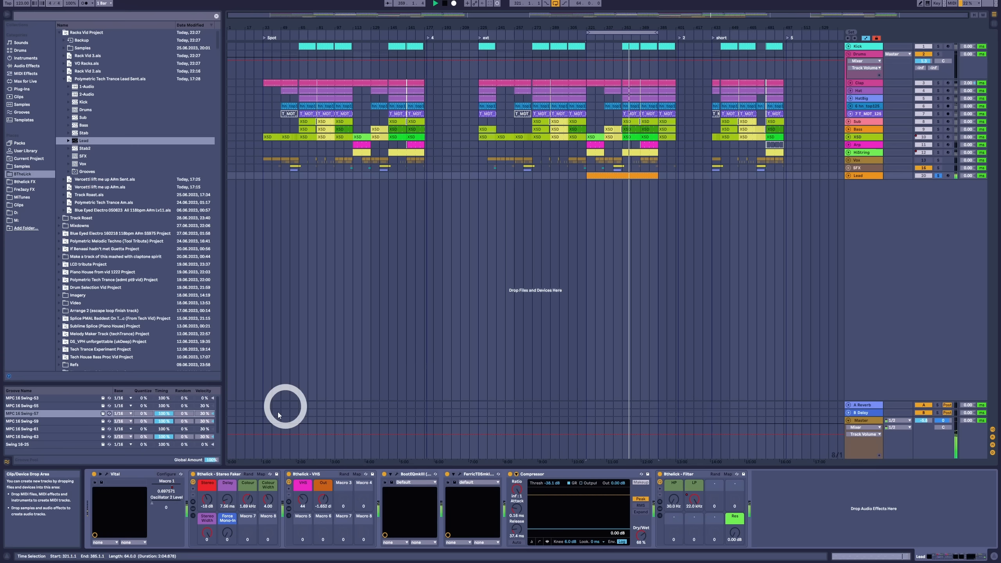
double_click(619, 175)
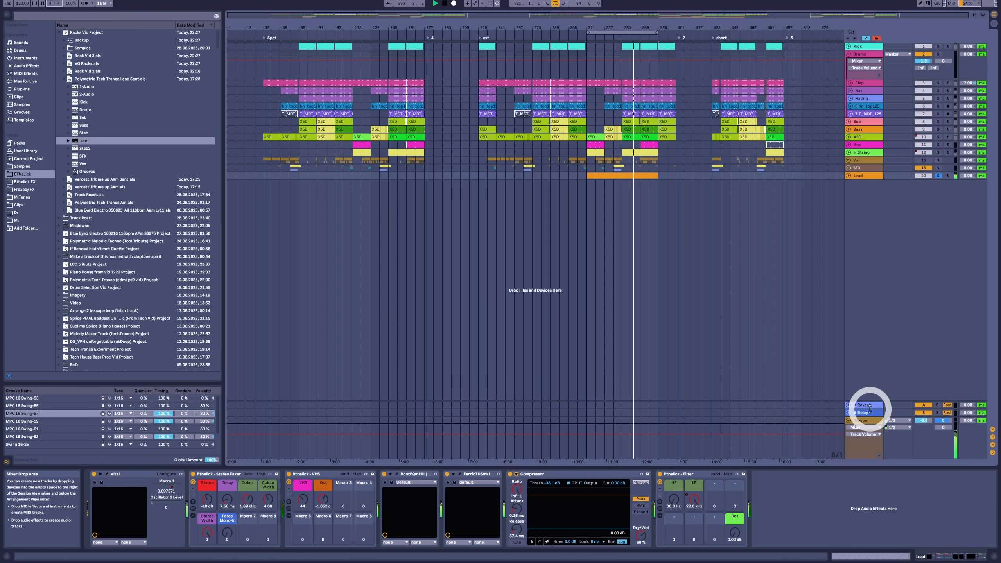
click(867, 411)
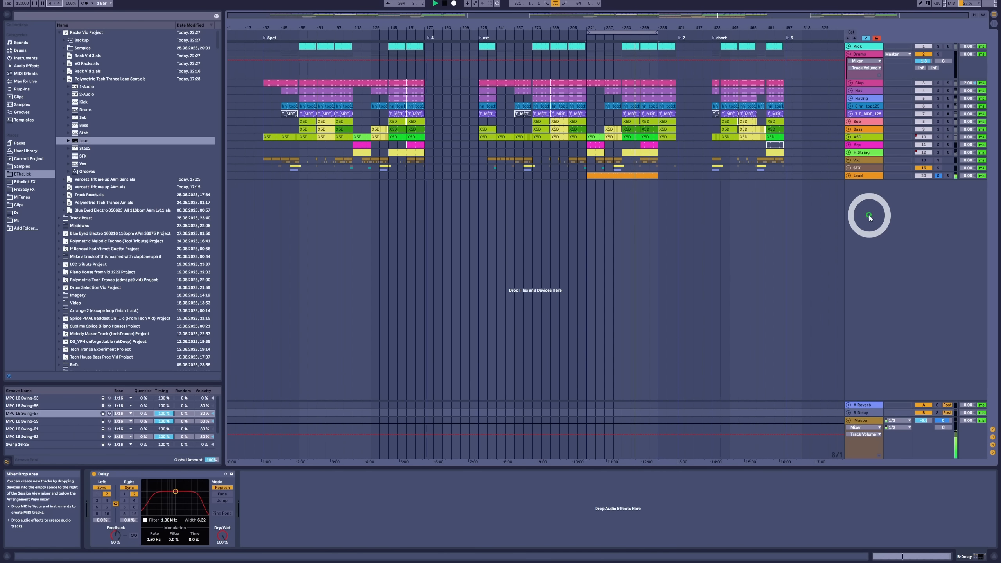
click(867, 176)
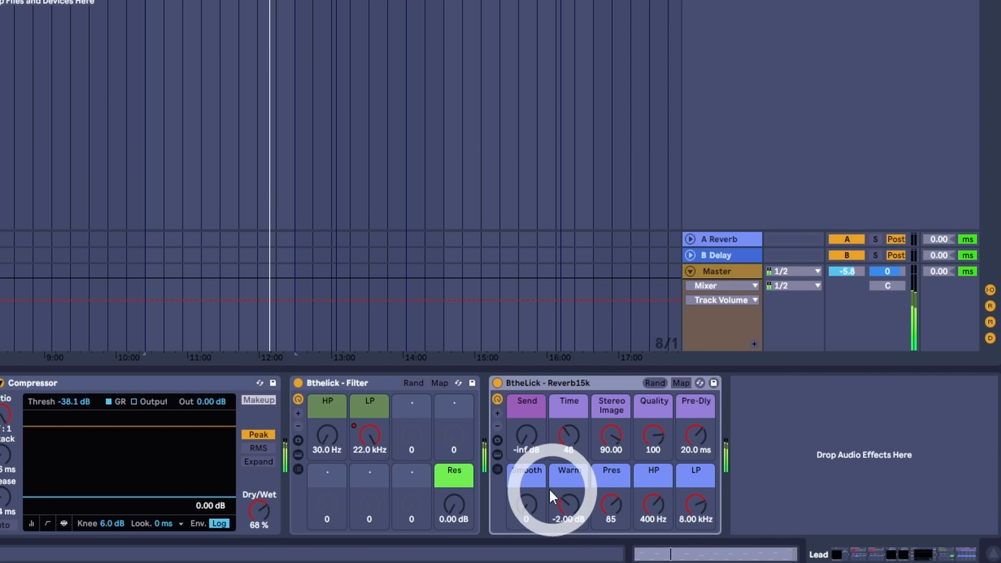
Raise the Reverb15k rack's Send to about -19.4 dB and reveal its chain list and the first chain's devices
mouse_move(527, 441)
mouse_down()
mouse_move(527, 408)
mouse_move(528, 431)
mouse_up()
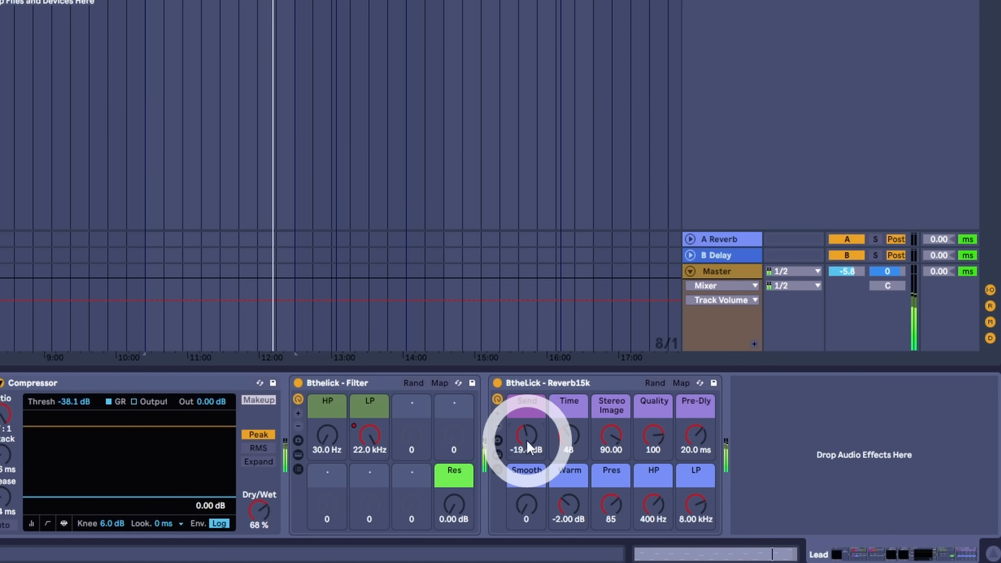
click(497, 454)
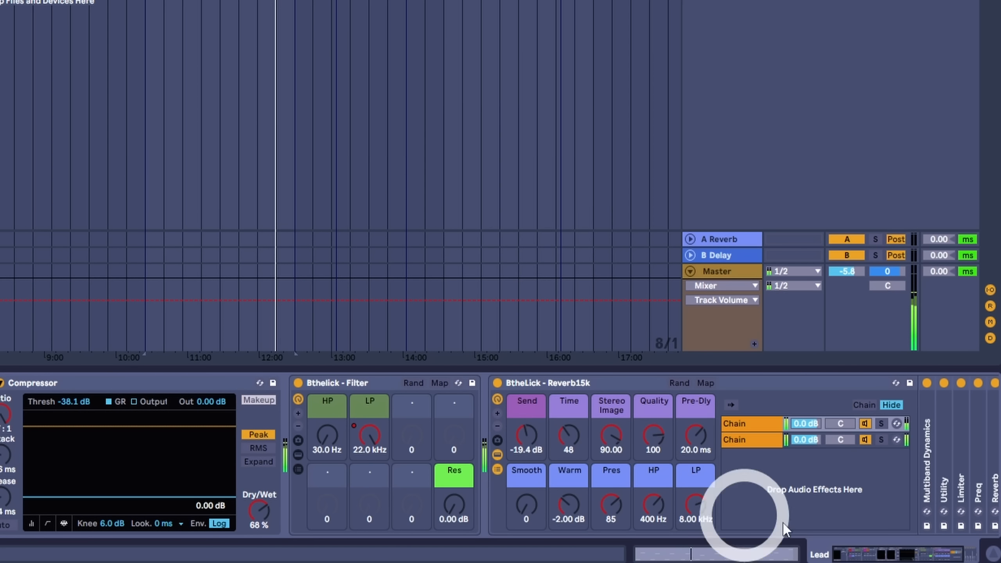
drag(861, 555, 918, 554)
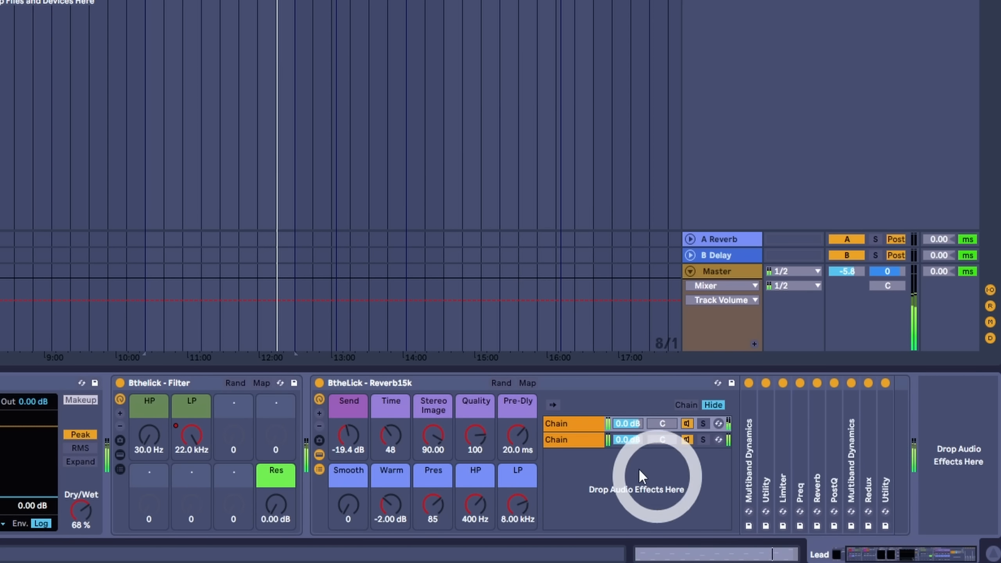
mouse_move(574, 439)
mouse_down()
mouse_move(579, 476)
mouse_move(584, 422)
mouse_up()
click(583, 424)
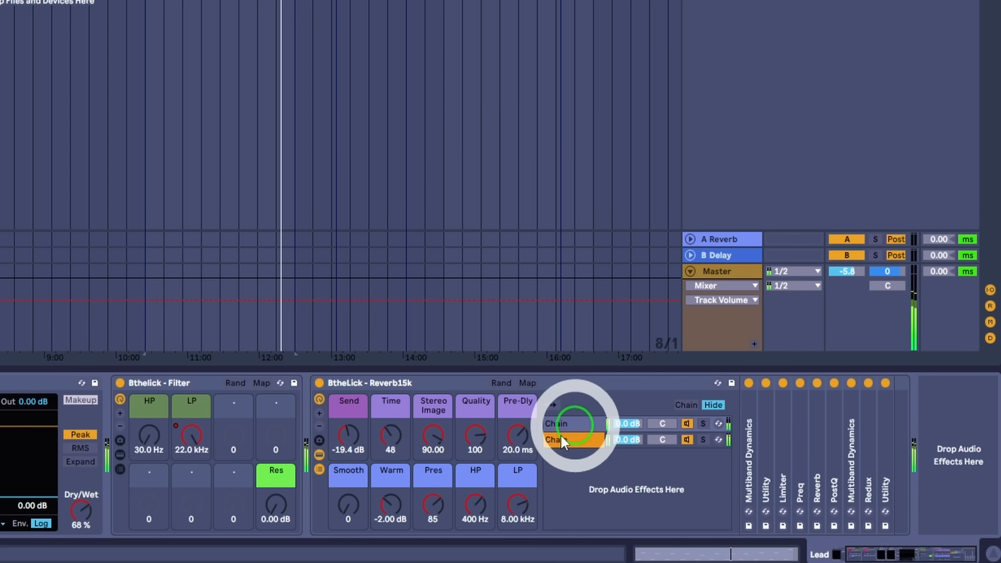
Unfold the Utility and Reverb devices inside the Reverb15k rack, lowering the rack's Send to -inf dB
double_click(766, 438)
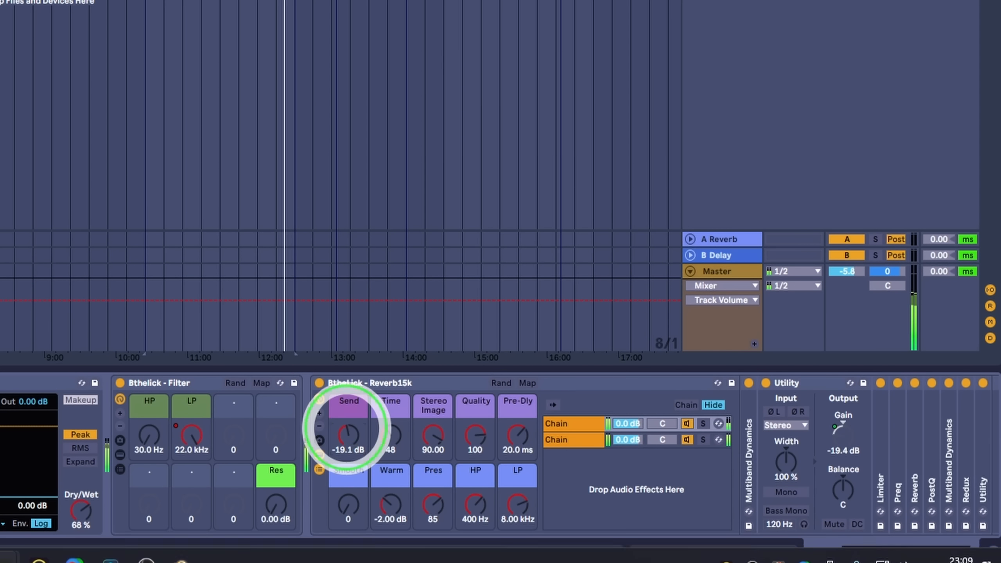
drag(347, 430, 347, 433)
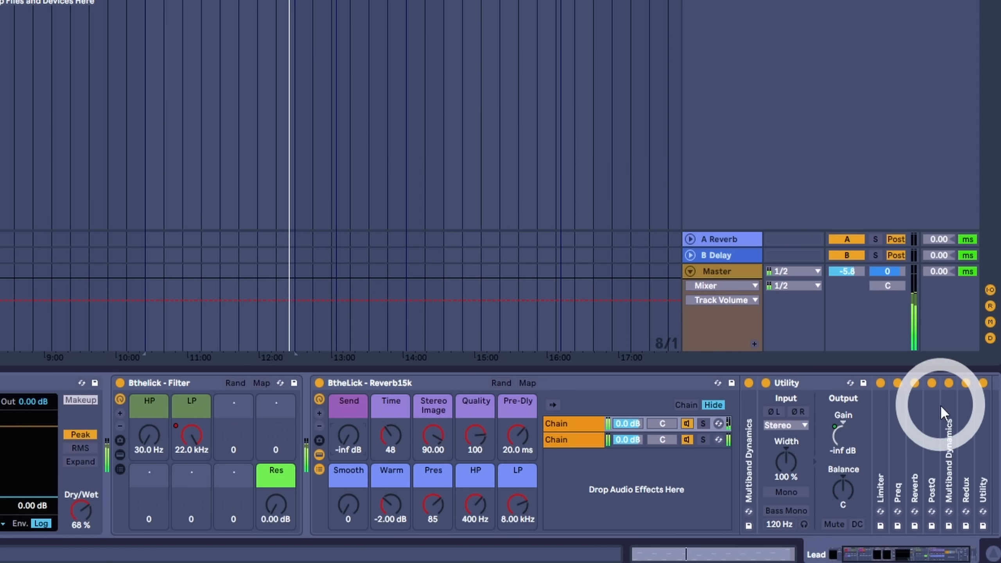
double_click(916, 417)
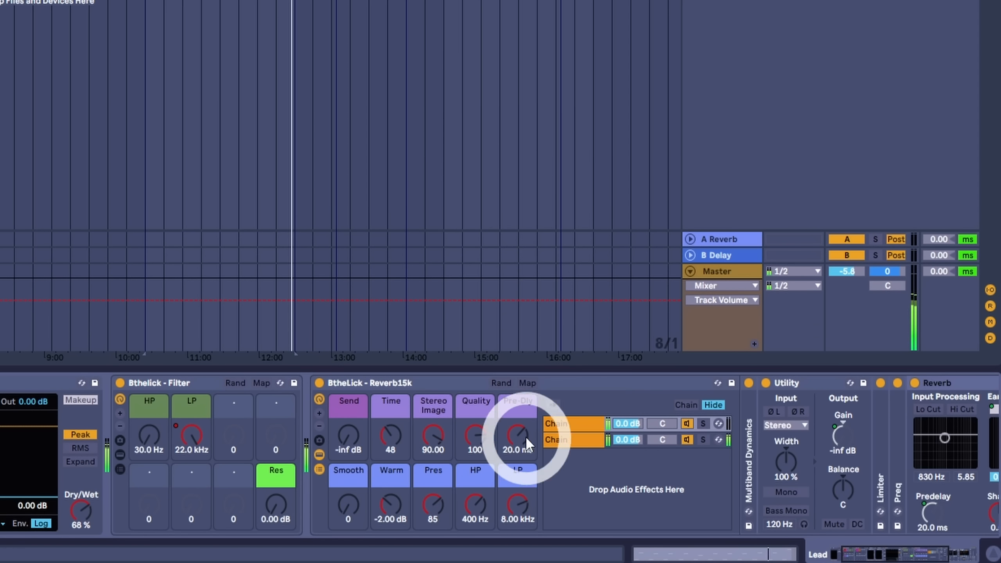
Audition the Reverb15k rack with Send around -23.5 dB, return it to -inf dB, and examine the rack's second chain
drag(352, 446, 348, 437)
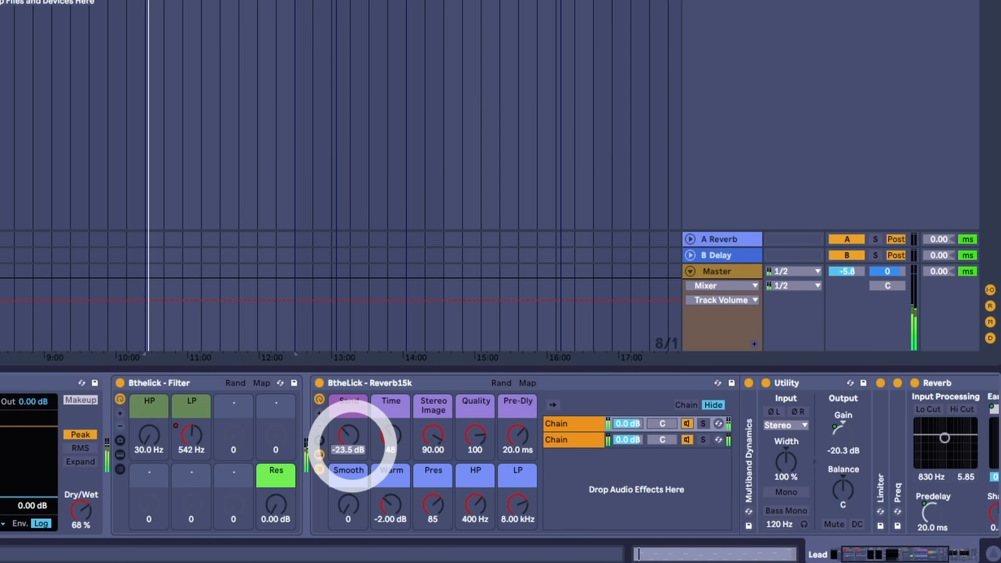
right_click(571, 438)
click(583, 468)
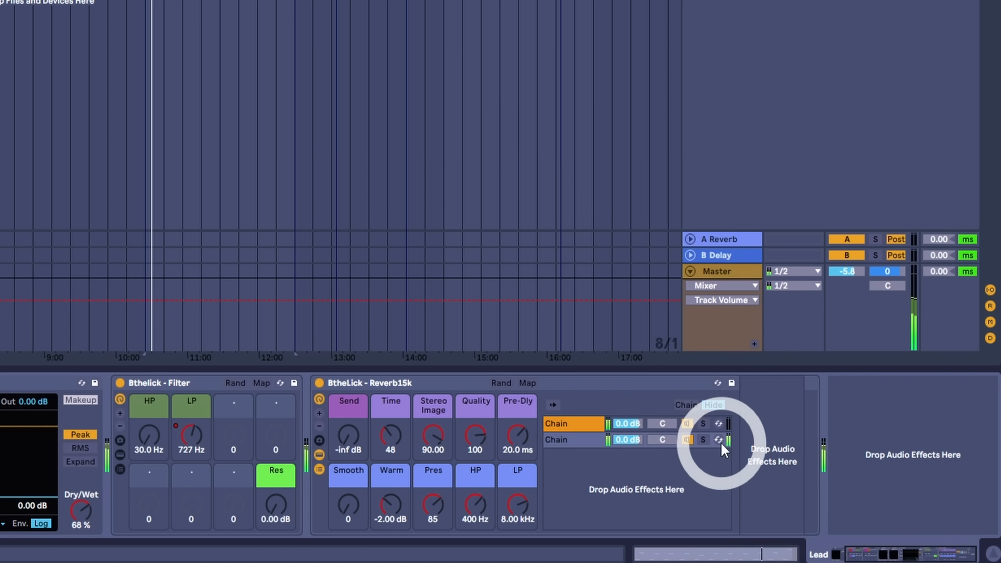
click(571, 438)
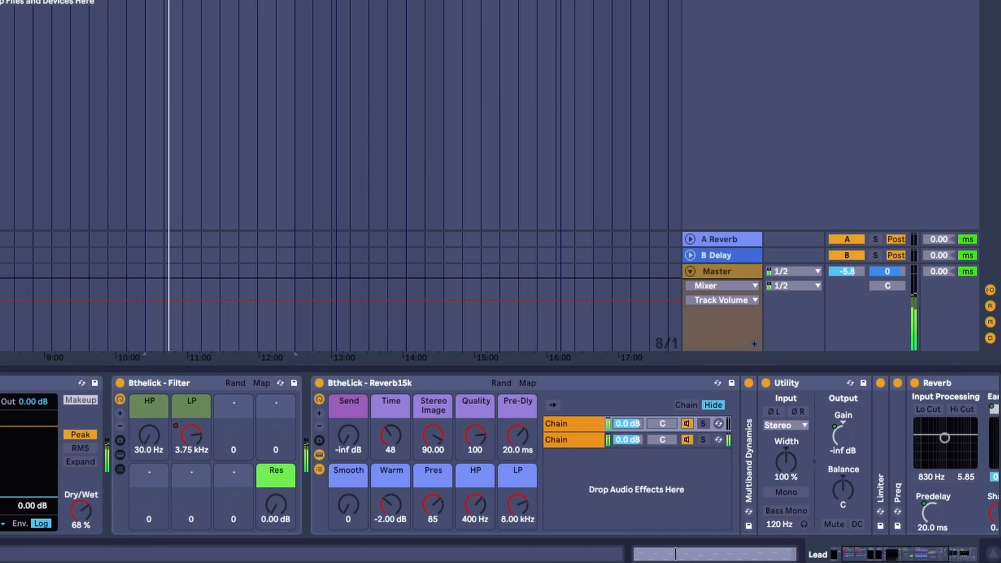
Insert the BtheLick Delay15k rack and a stock Reverb between the Filter and Reverb15k racks on the Lead track
drag(374, 205, 311, 395)
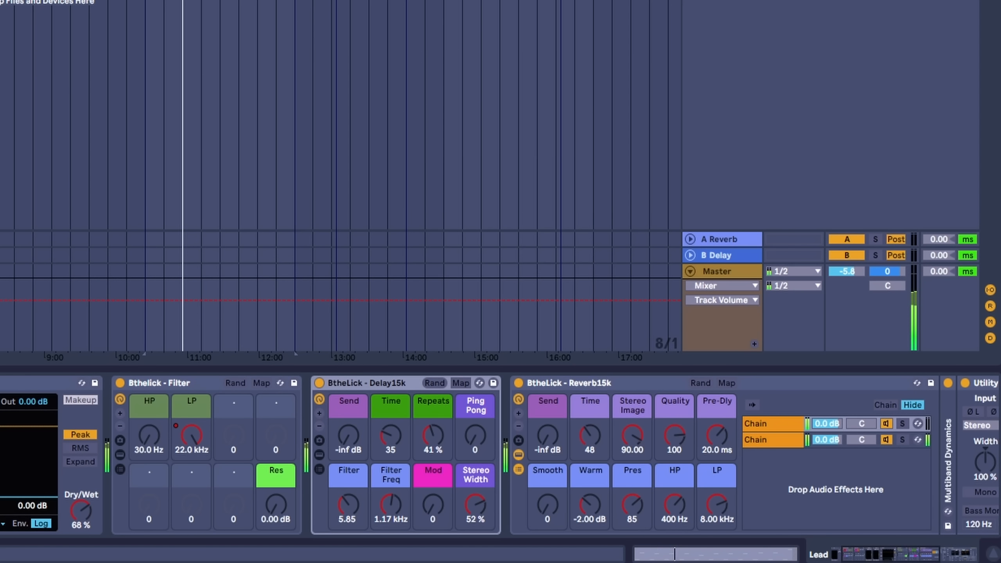
drag(374, 203, 333, 430)
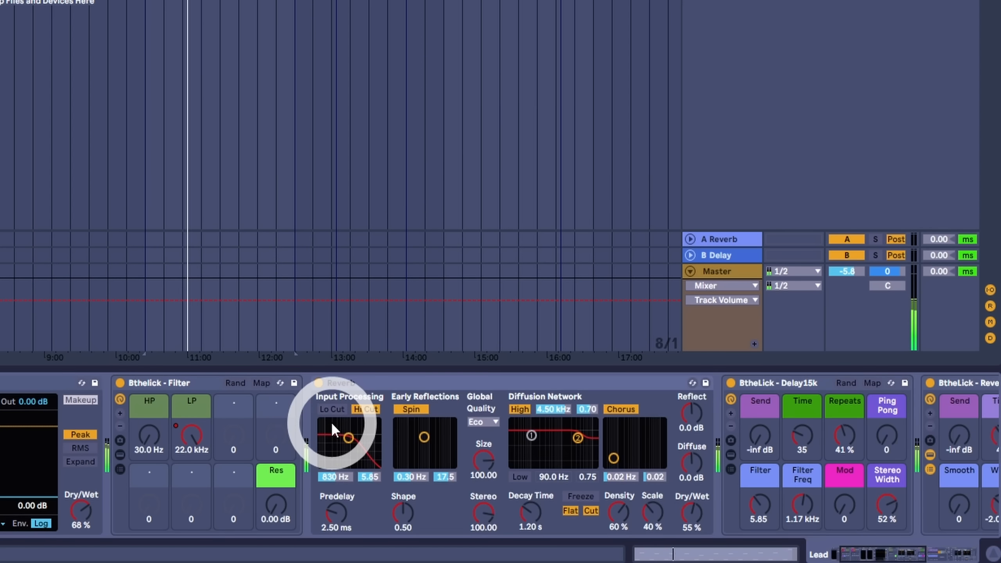
Set the stock Reverb's Decay Time to 1.78 s and its Dry/Wet to 0 %
mouse_move(692, 513)
mouse_down()
mouse_move(694, 544)
mouse_move(694, 501)
mouse_move(677, 532)
mouse_move(682, 517)
mouse_up()
click(533, 525)
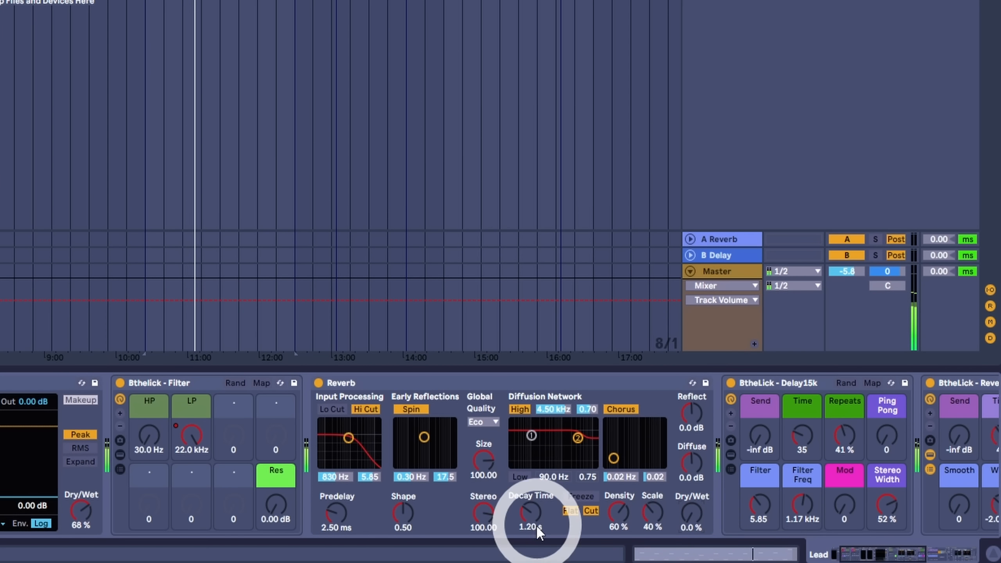
drag(535, 534, 518, 309)
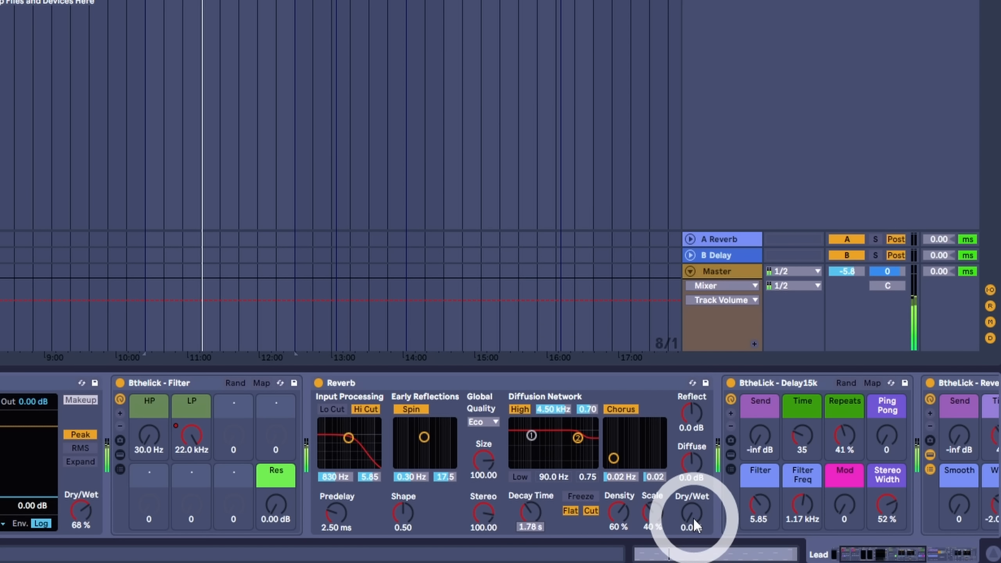
mouse_move(693, 518)
mouse_down()
mouse_move(693, 438)
mouse_move(692, 517)
mouse_up()
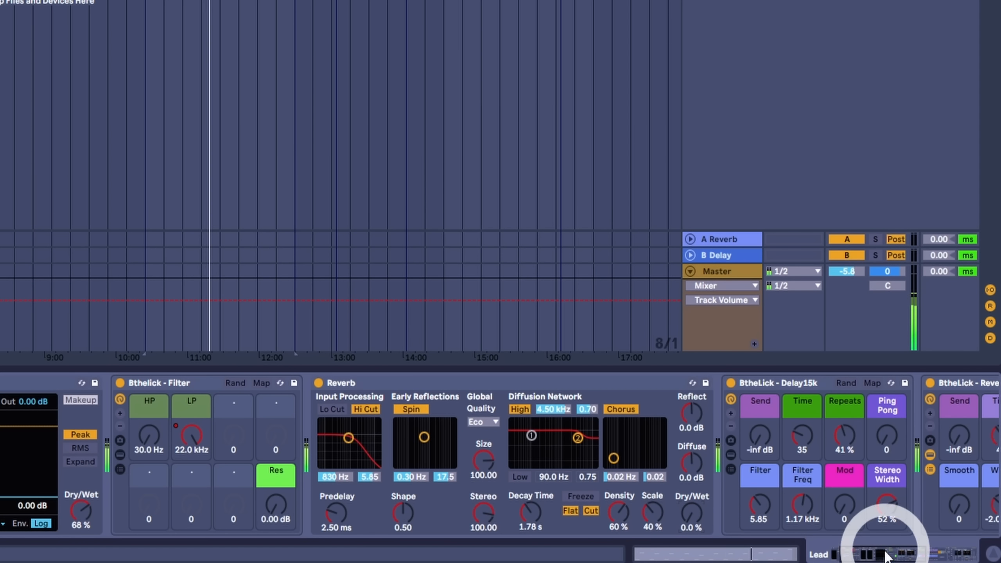
Set the Reverb15k rack's Time to 78 and audition its Send up to 0.00 dB, returning the Send to -inf dB
drag(886, 555, 922, 555)
click(147, 435)
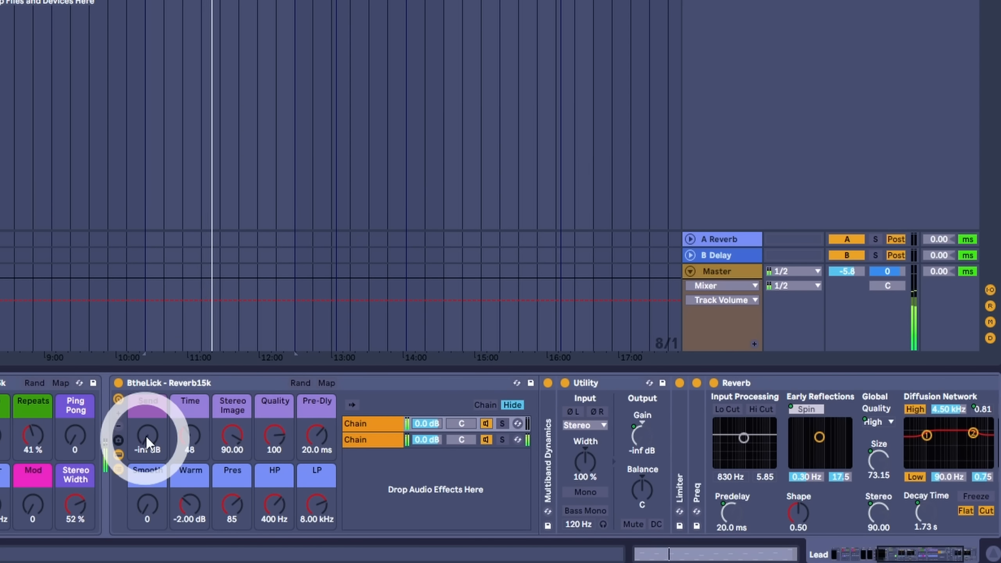
drag(147, 436, 147, 483)
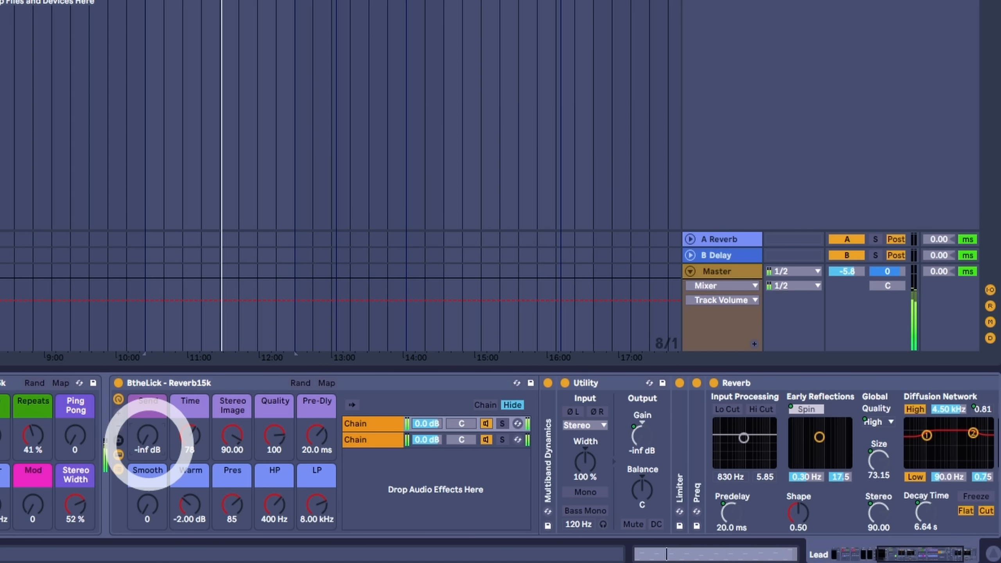
click(143, 512)
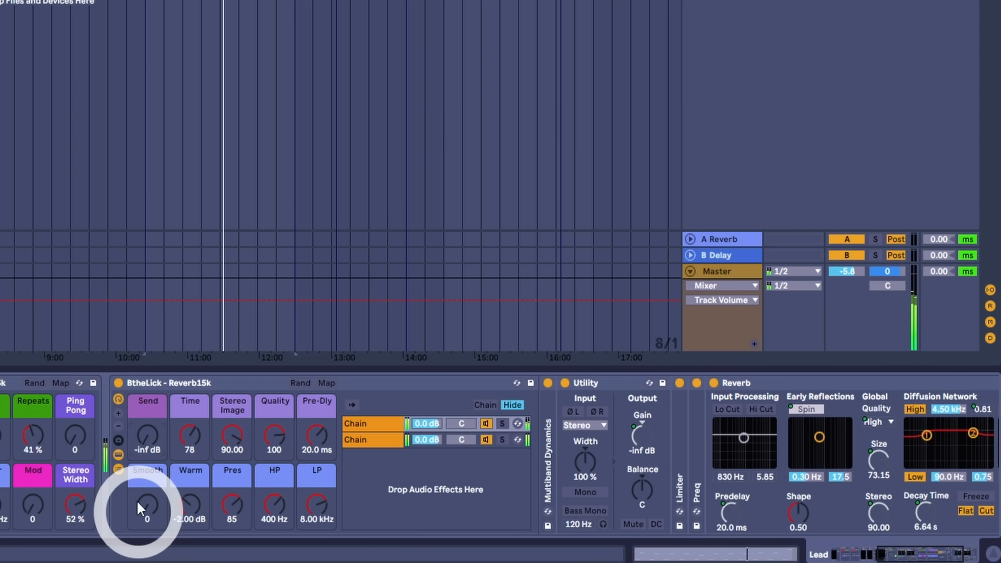
click(147, 448)
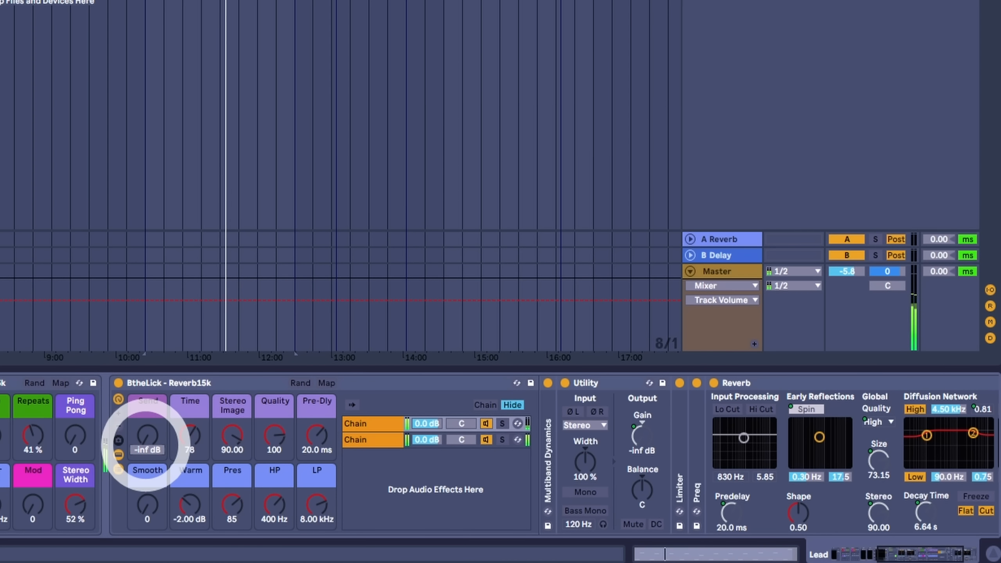
drag(145, 445, 145, 445)
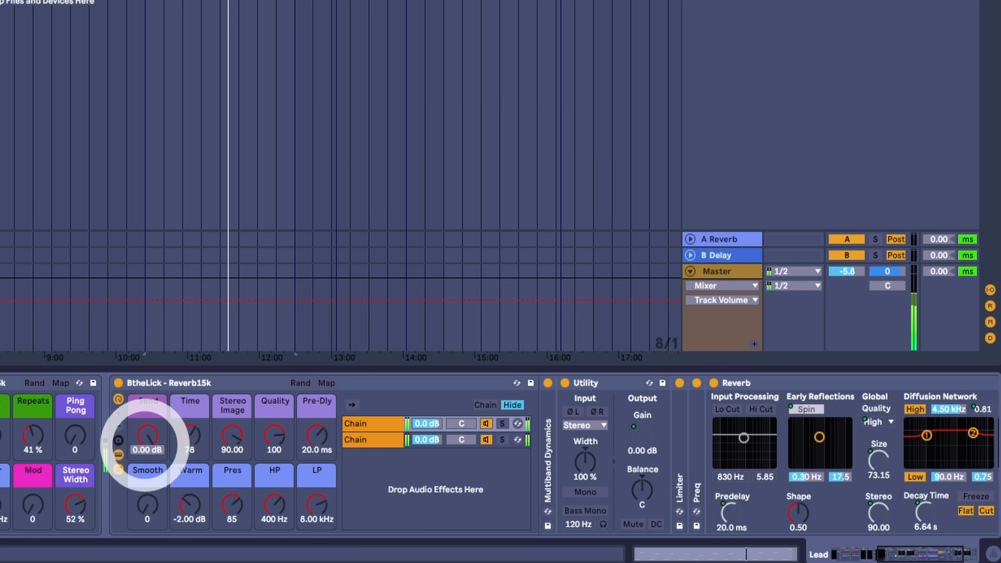
click(145, 445)
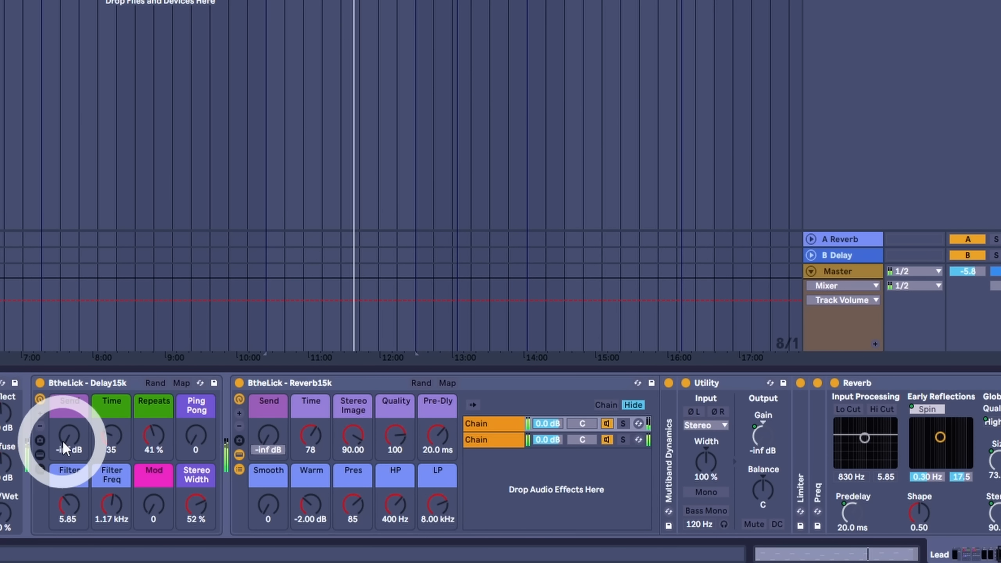
Set the Delay15k rack's Time to 22 and Repeats to 70 %, auditioning Send at 0.00 dB and returning it to -inf dB
drag(67, 441, 62, 503)
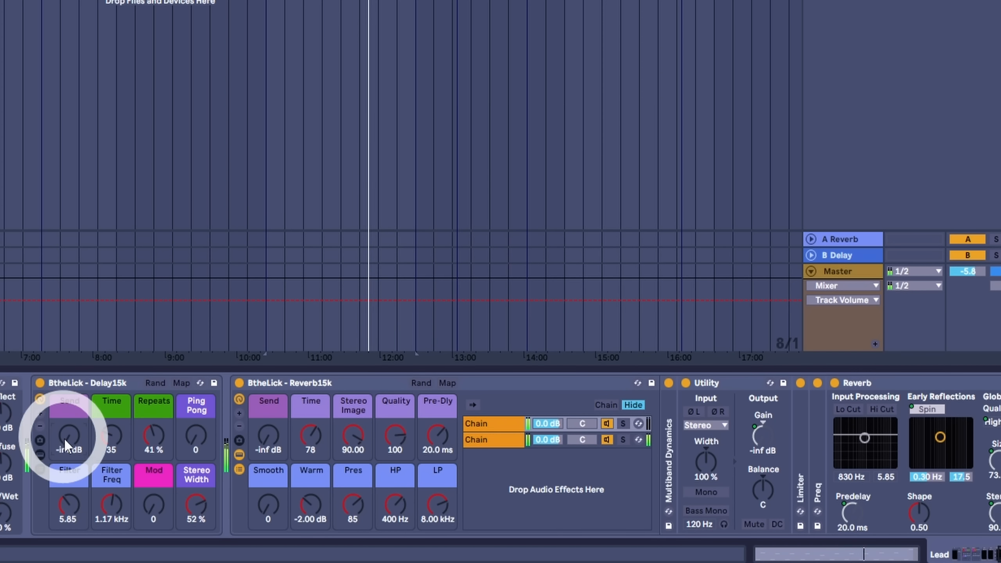
drag(65, 437, 66, 417)
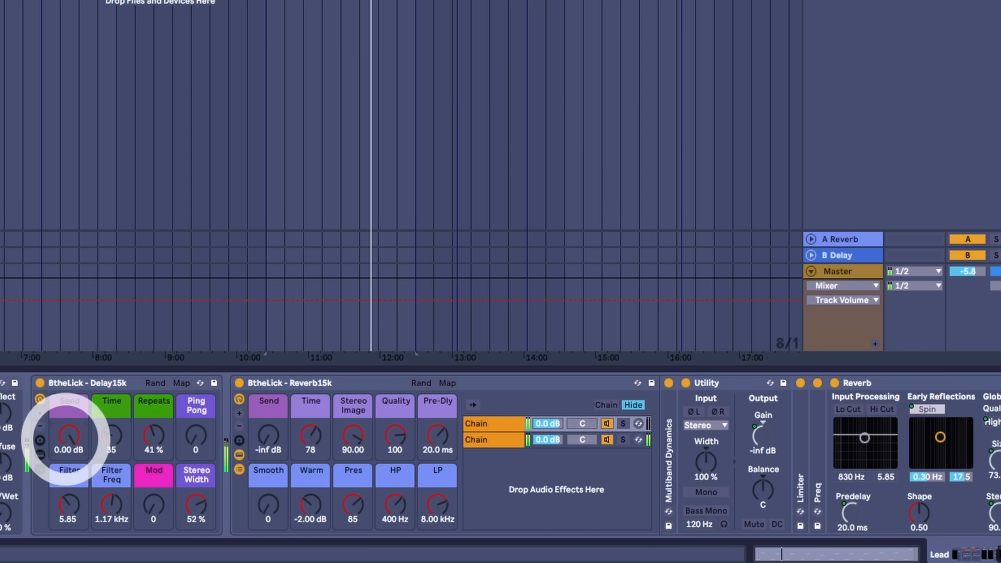
drag(110, 441, 95, 561)
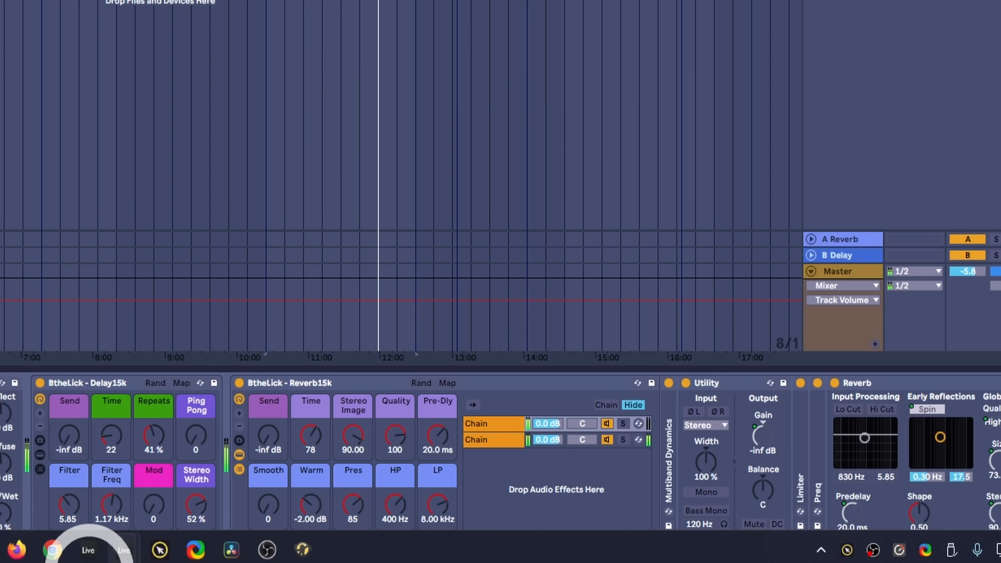
drag(155, 442, 155, 436)
drag(73, 443, 73, 446)
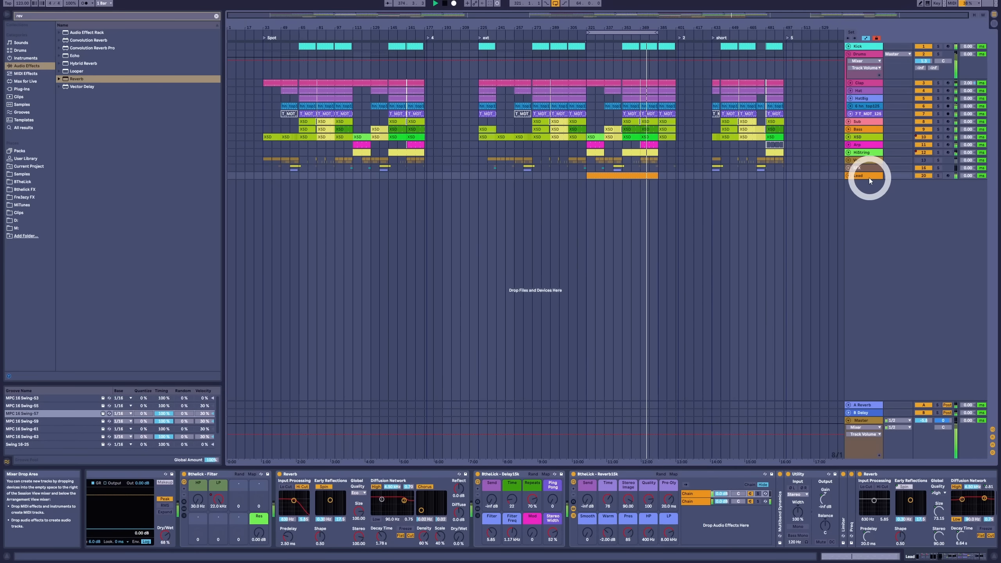
Select the opening part of the Lead track's clip in the arrangement
click(869, 176)
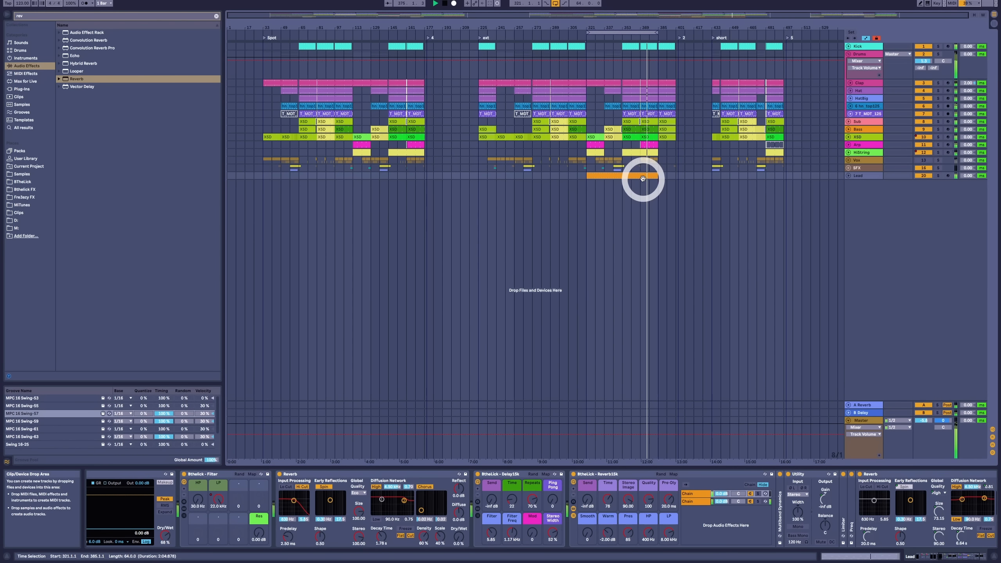
drag(587, 176, 622, 177)
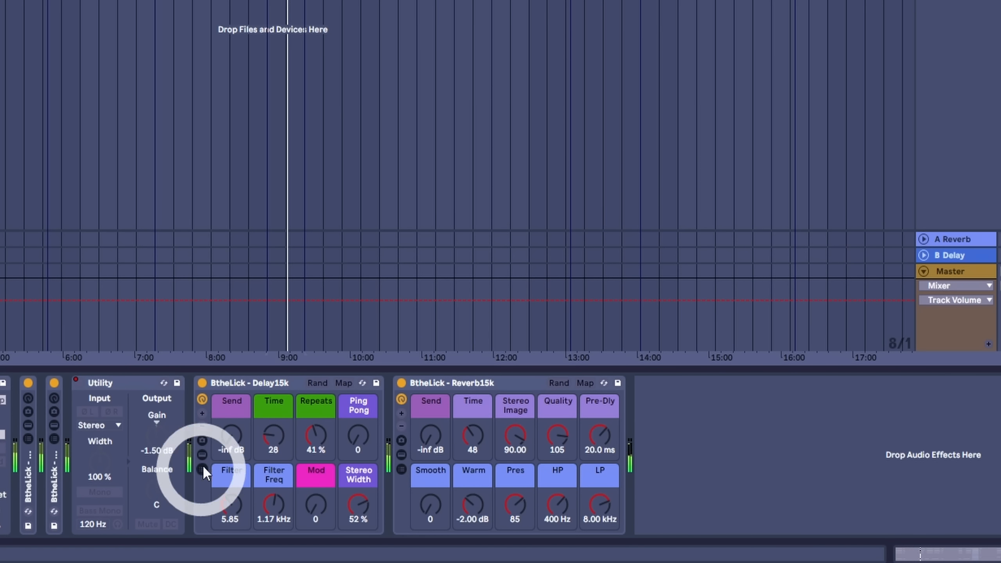
Set the Delay15k rack's Send to -7.87 dB, Time to 23, Repeats to 26 % and Ping Pong to 126
drag(229, 446, 229, 440)
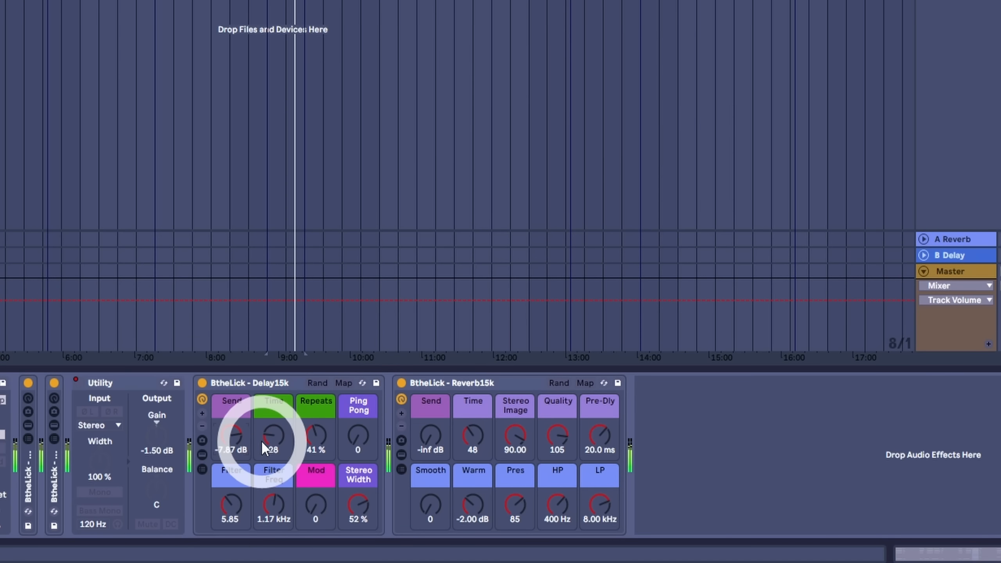
drag(266, 437, 272, 441)
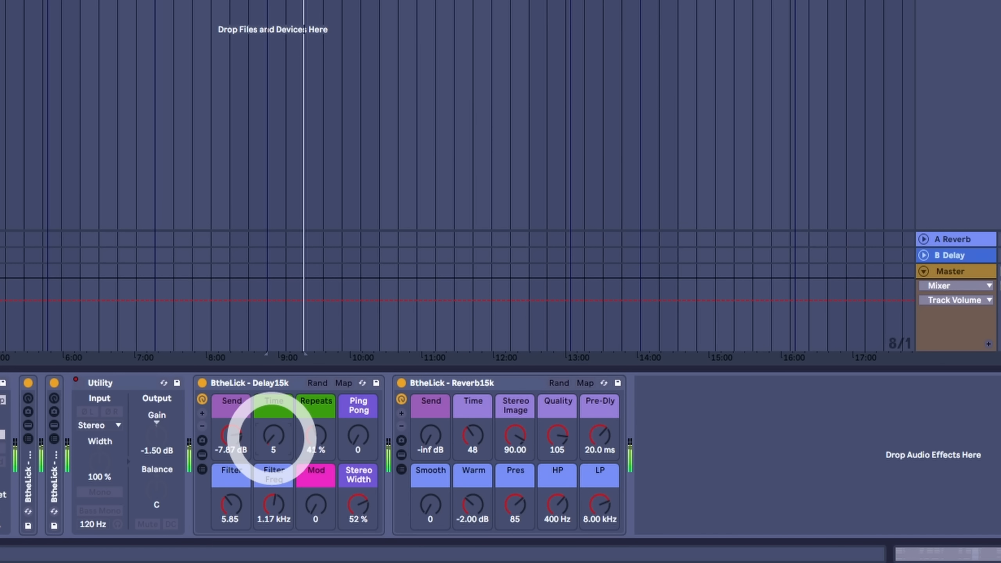
drag(272, 438, 272, 432)
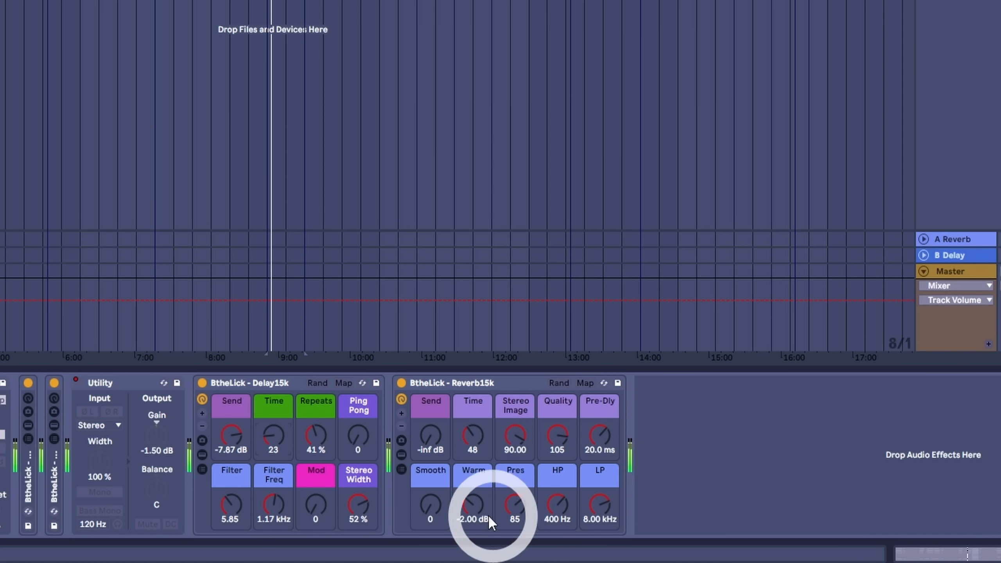
drag(316, 446, 358, 438)
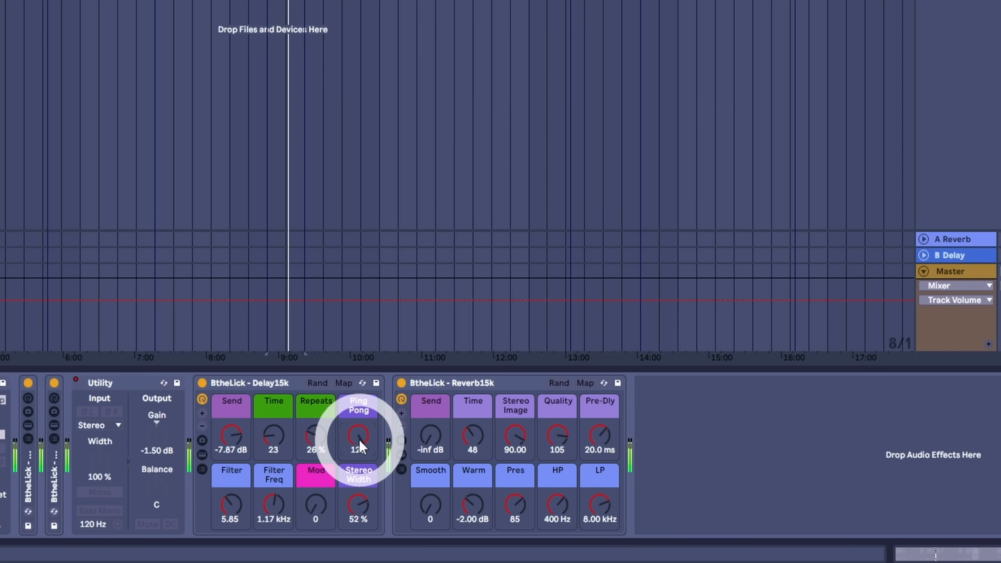
mouse_move(415, 562)
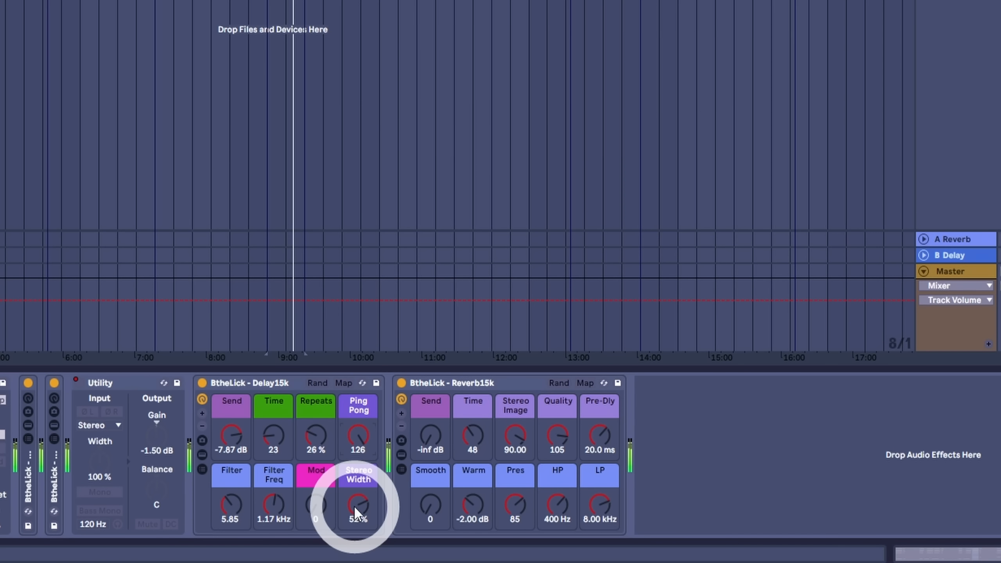
Narrow the Delay15k rack's Stereo Width to 22 % and set its Mod to 38
drag(354, 507, 354, 526)
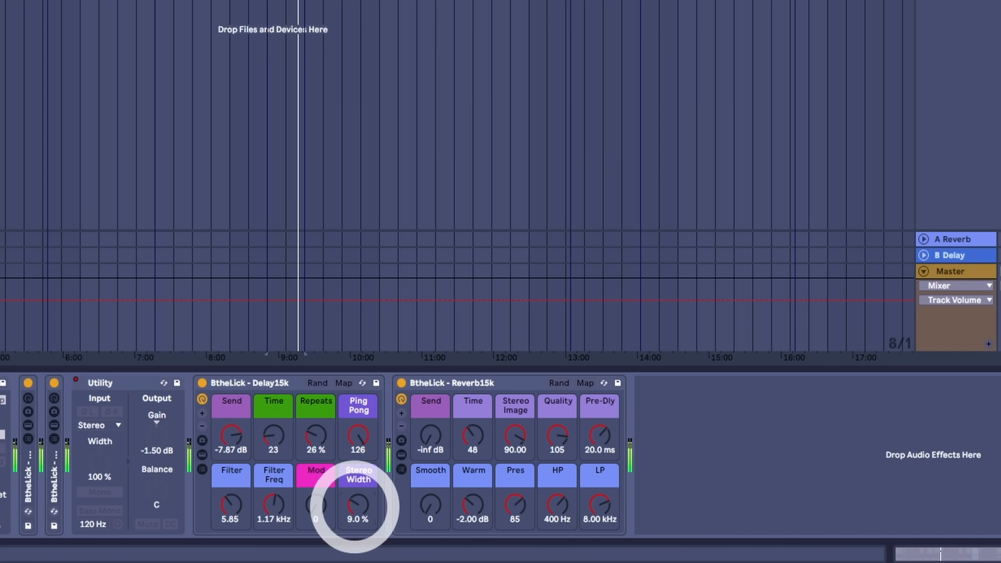
drag(354, 507, 355, 505)
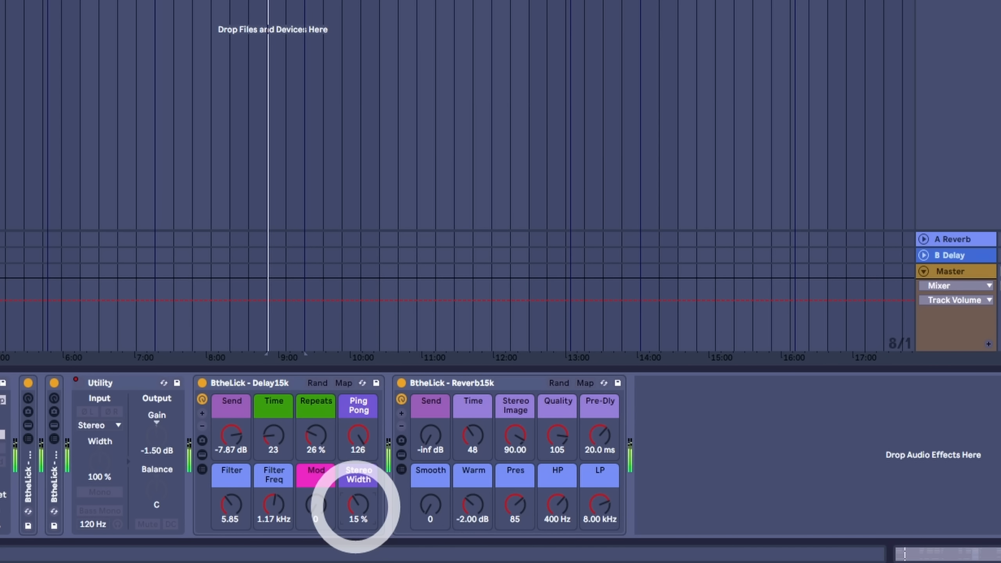
drag(354, 507, 357, 504)
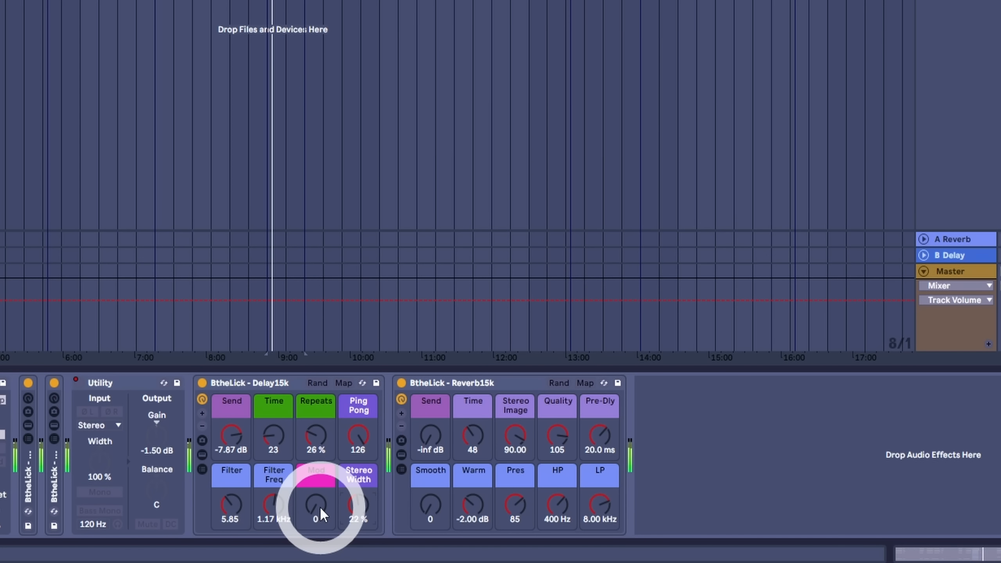
mouse_move(320, 509)
mouse_down()
mouse_move(320, 493)
mouse_move(319, 506)
mouse_up()
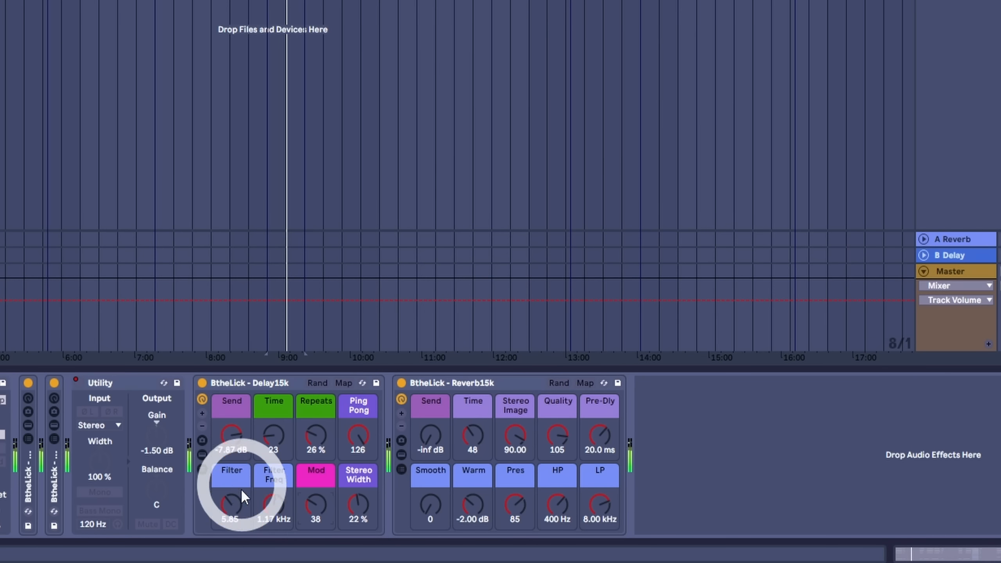
Set the Delay15k rack's Filter to 2.64 and its Filter Freq to 1.62 kHz
drag(241, 488, 232, 509)
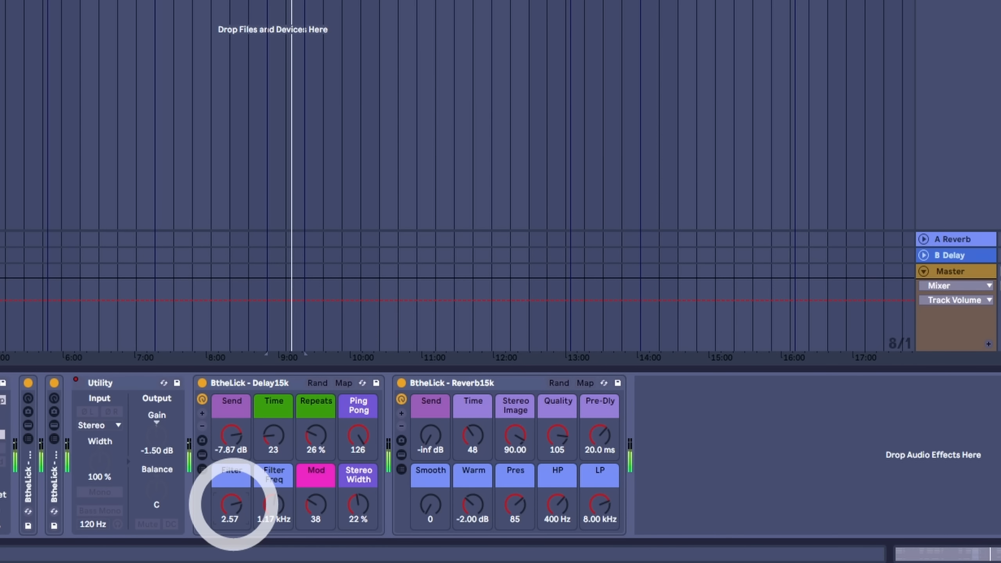
drag(233, 505, 235, 504)
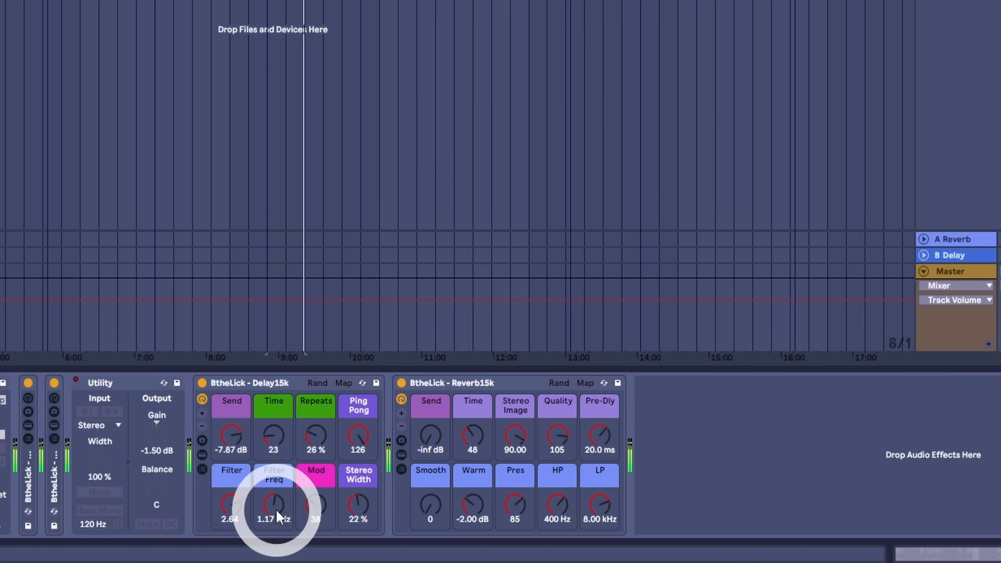
mouse_move(276, 505)
mouse_down()
mouse_move(276, 520)
mouse_move(278, 503)
mouse_up()
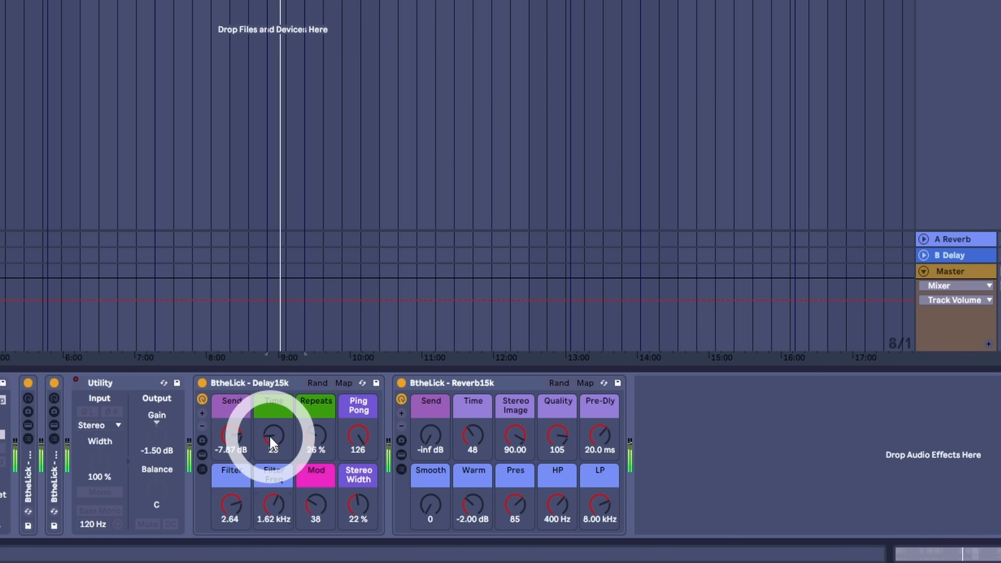
Set the Delay15k rack's Time to 0, Repeats to 1.5 %, Stereo Width to 82 % and Send to -4.61 dB
drag(277, 434, 277, 449)
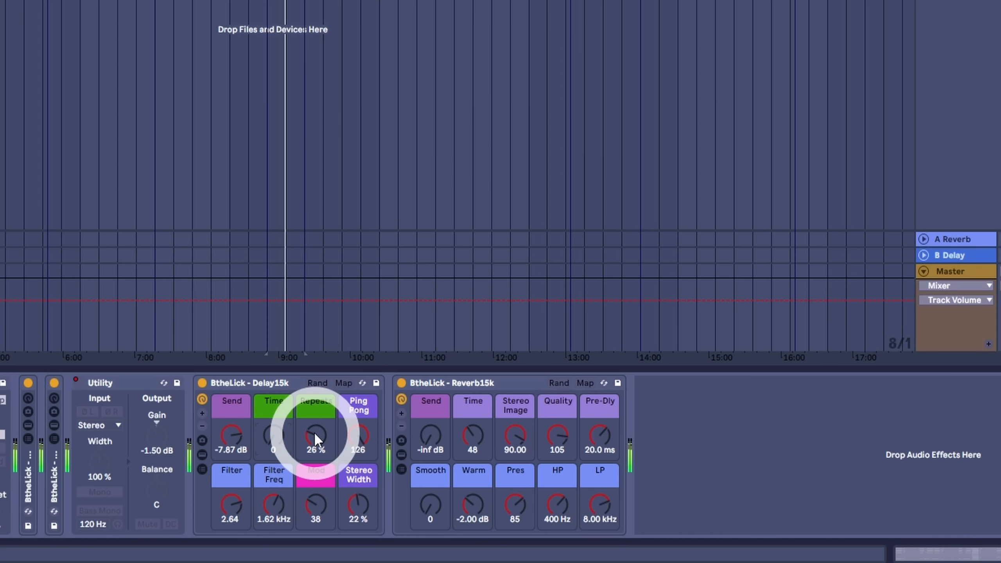
drag(315, 432, 322, 474)
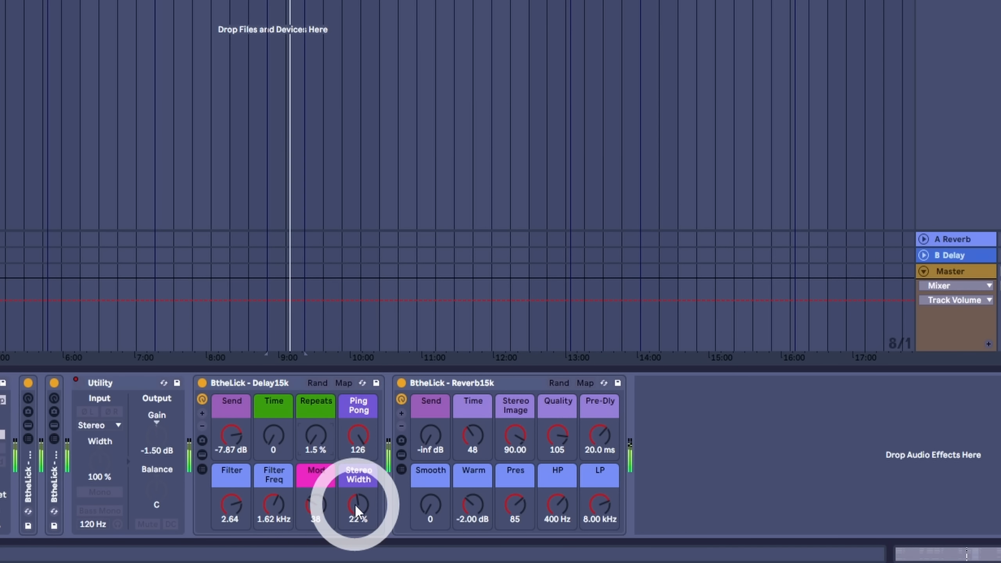
drag(354, 504, 355, 475)
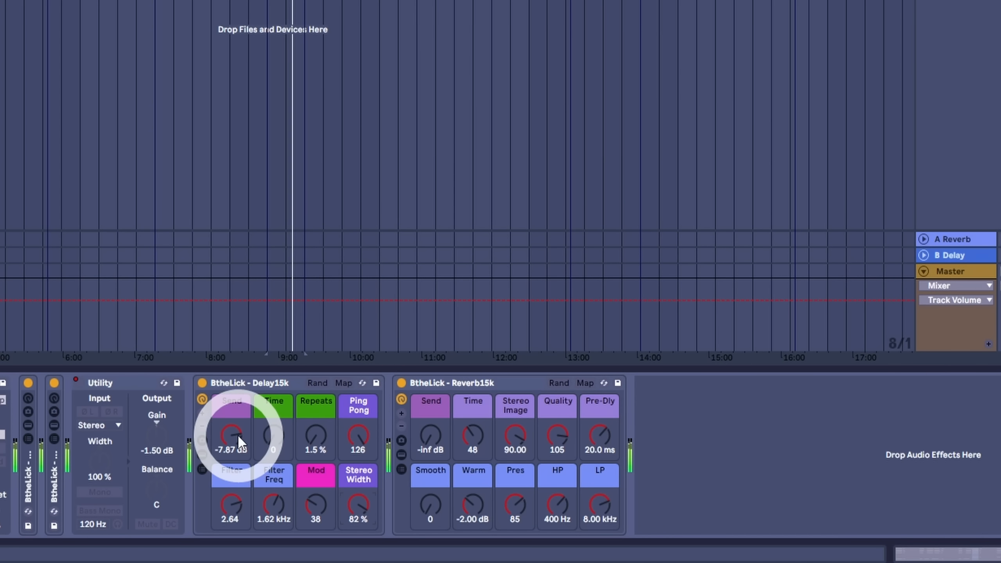
drag(238, 436, 233, 425)
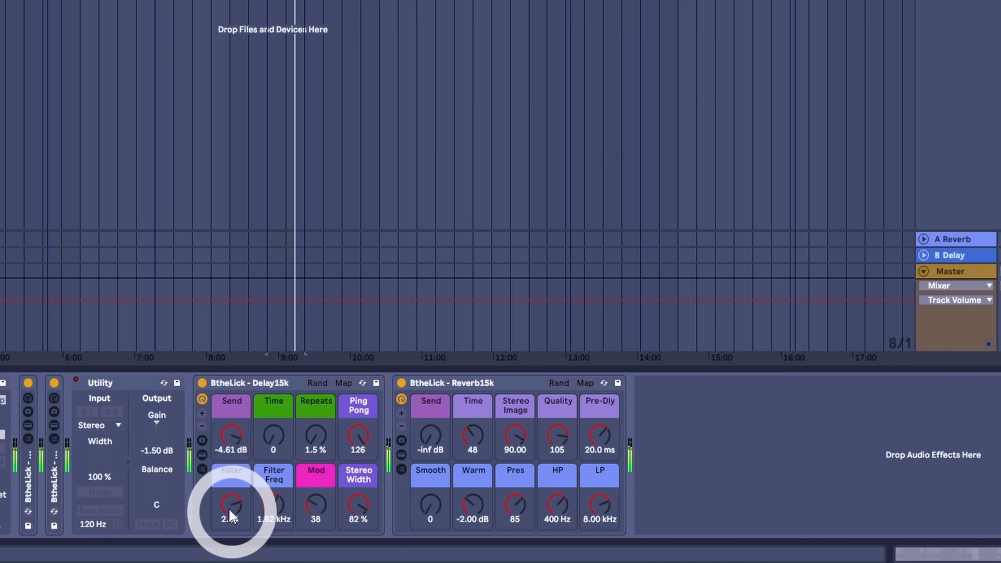
Set the Delay15k rack's Filter to 1.97, Filter Freq to 3.39 kHz and Stereo Width to 30 %, and turn its Send down to -inf dB
drag(229, 507, 269, 492)
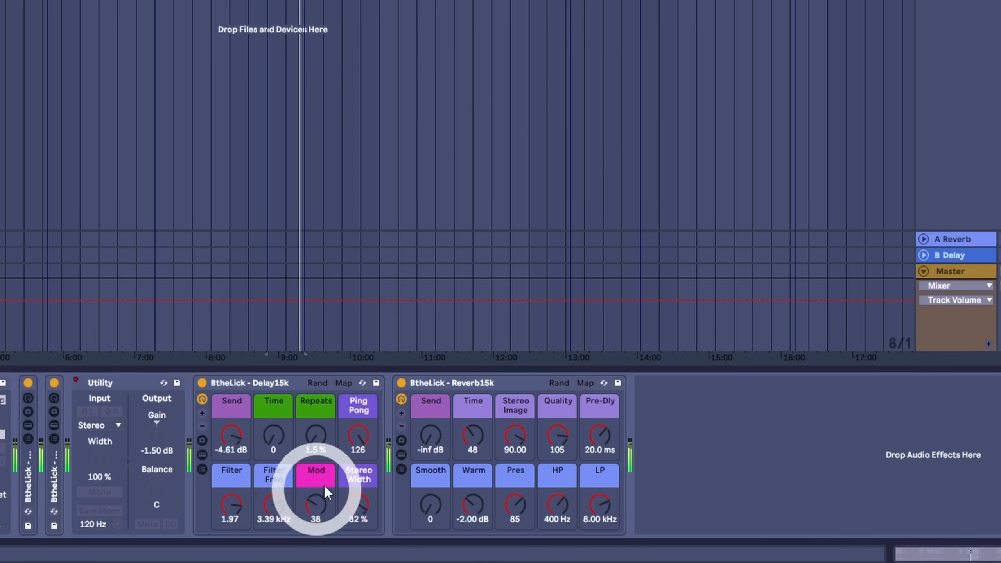
mouse_move(363, 502)
mouse_down()
mouse_move(363, 520)
mouse_move(363, 507)
mouse_up()
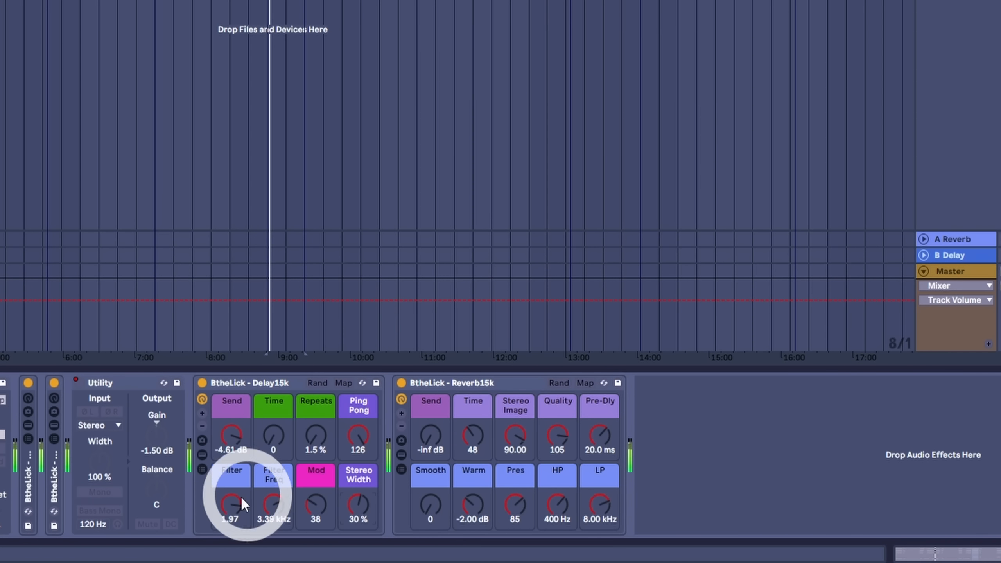
mouse_move(229, 439)
mouse_down()
mouse_move(227, 459)
mouse_move(227, 449)
mouse_up()
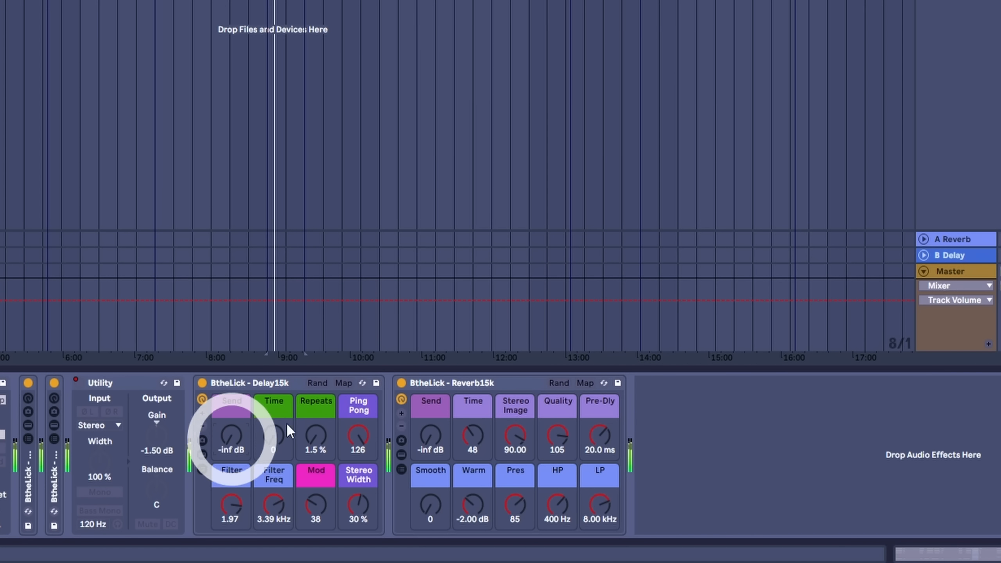
Set the Reverb15k rack's Send to -10.2 dB, Stereo Image to 59.84 and Time to 56
drag(430, 438, 431, 411)
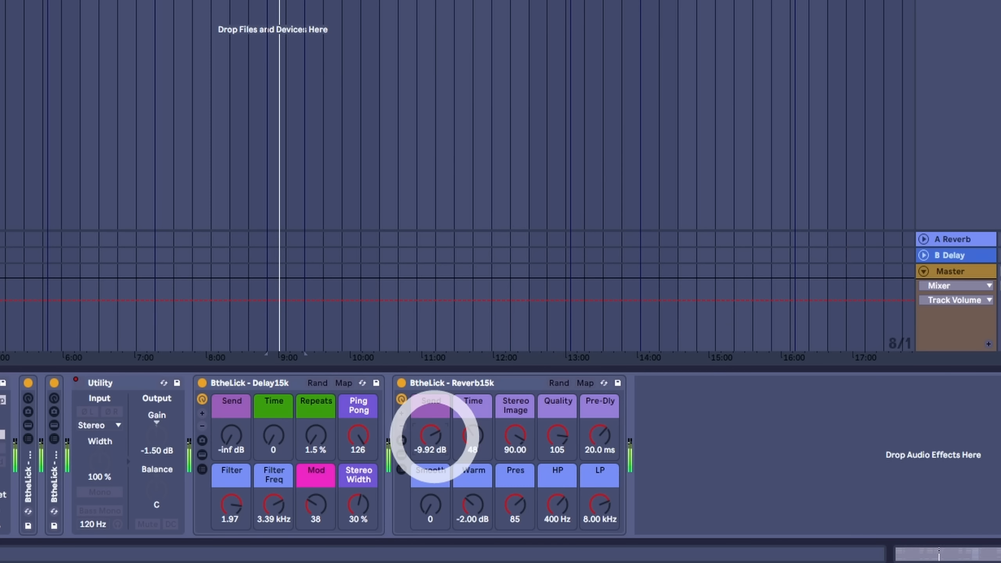
drag(433, 434, 479, 430)
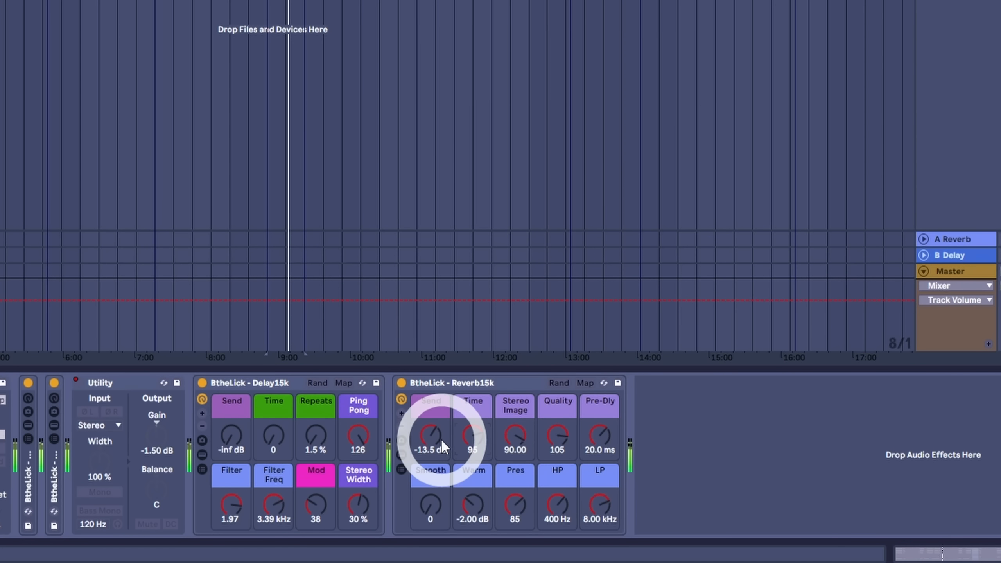
drag(441, 439, 420, 457)
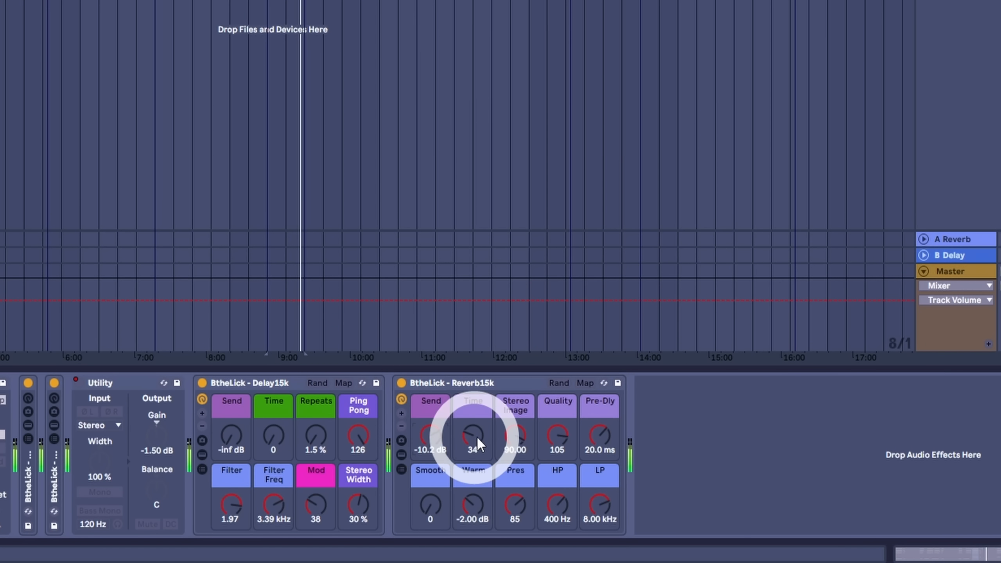
mouse_move(520, 437)
mouse_down()
mouse_move(519, 448)
mouse_move(517, 440)
mouse_up()
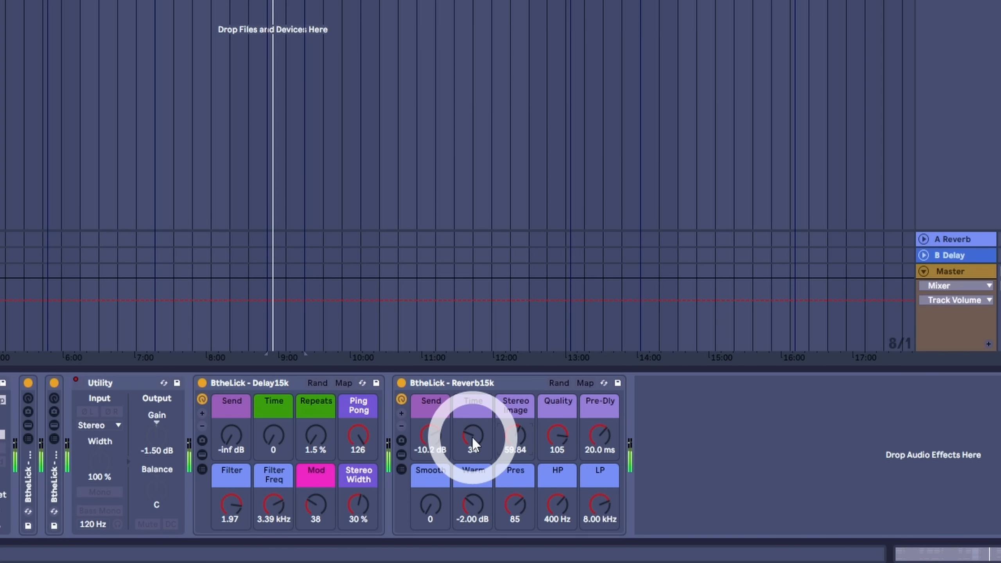
drag(473, 441, 473, 431)
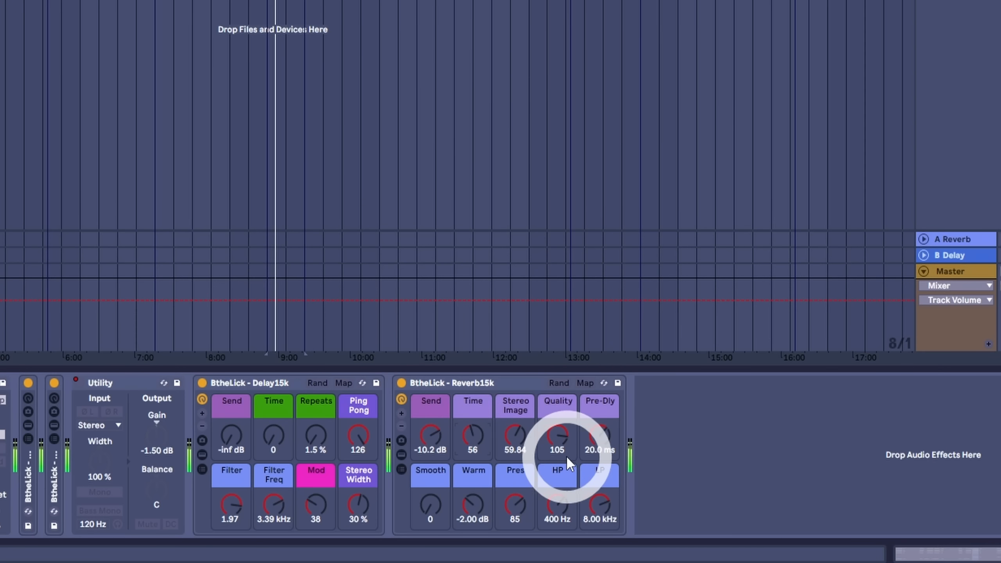
Audition the Reverb15k rack's Pre-Dly at 150 ms, shorten Time to 33, and set Pre-Dly to 5.91 ms
click(598, 436)
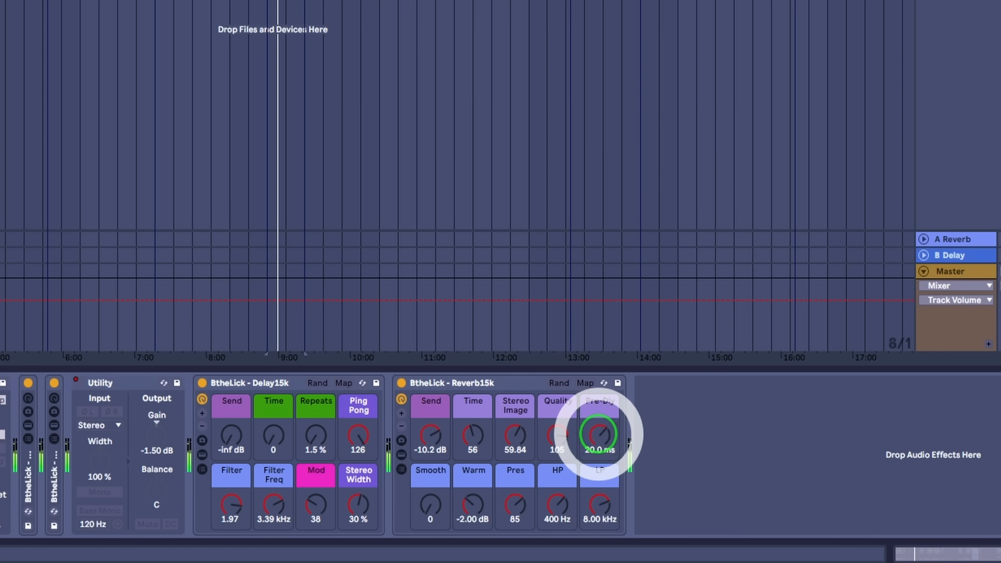
drag(599, 434, 598, 431)
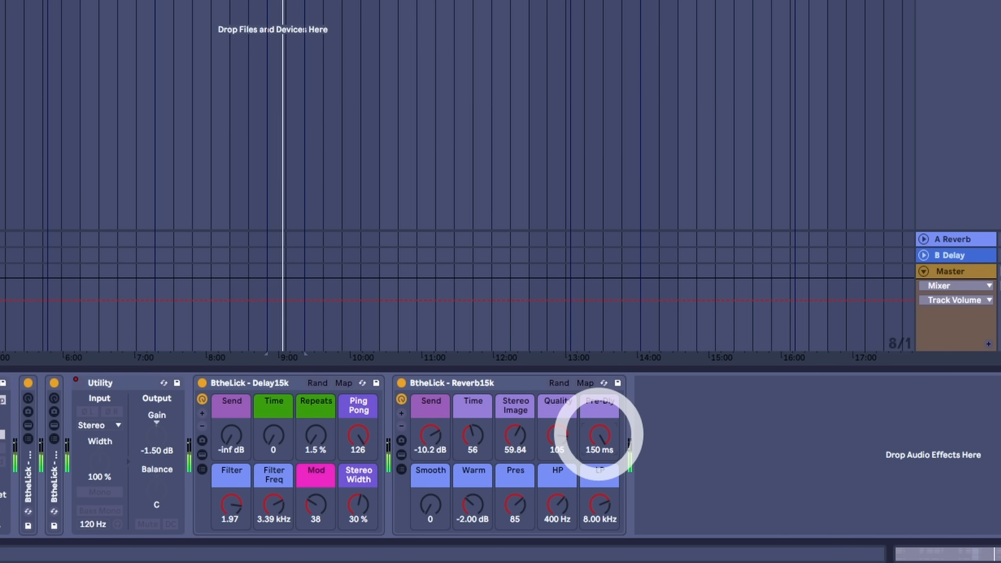
drag(472, 436, 472, 440)
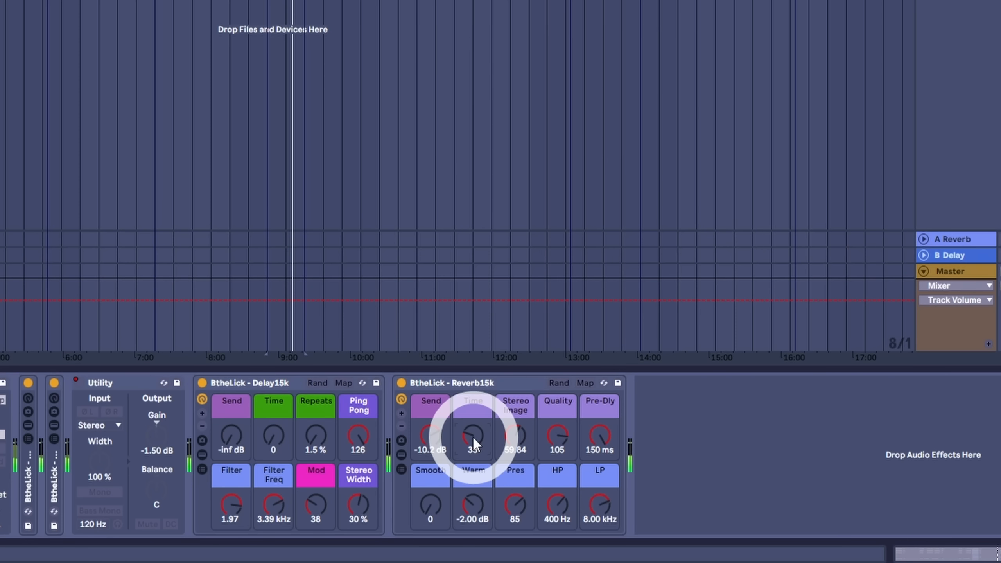
click(603, 470)
click(600, 428)
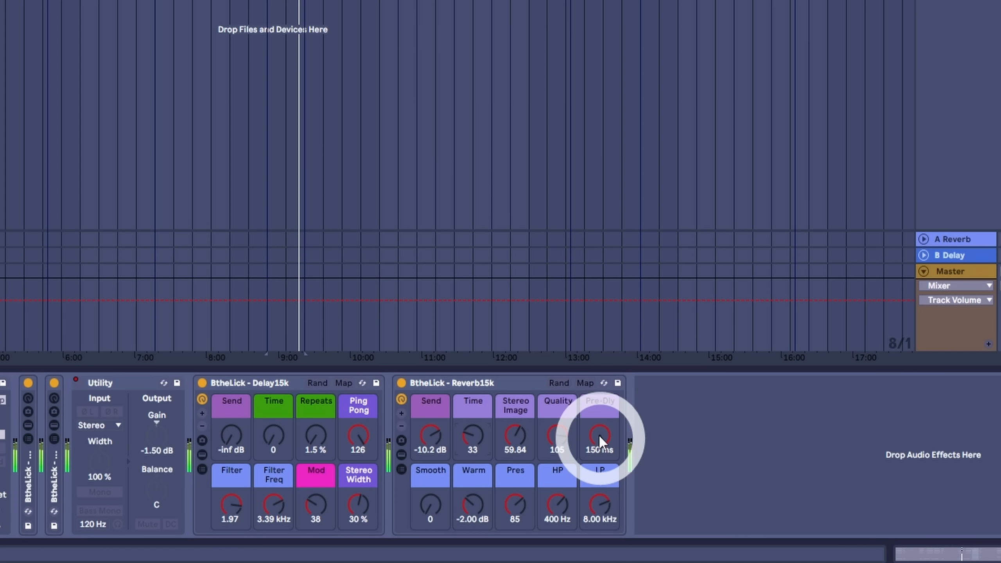
drag(598, 434, 599, 429)
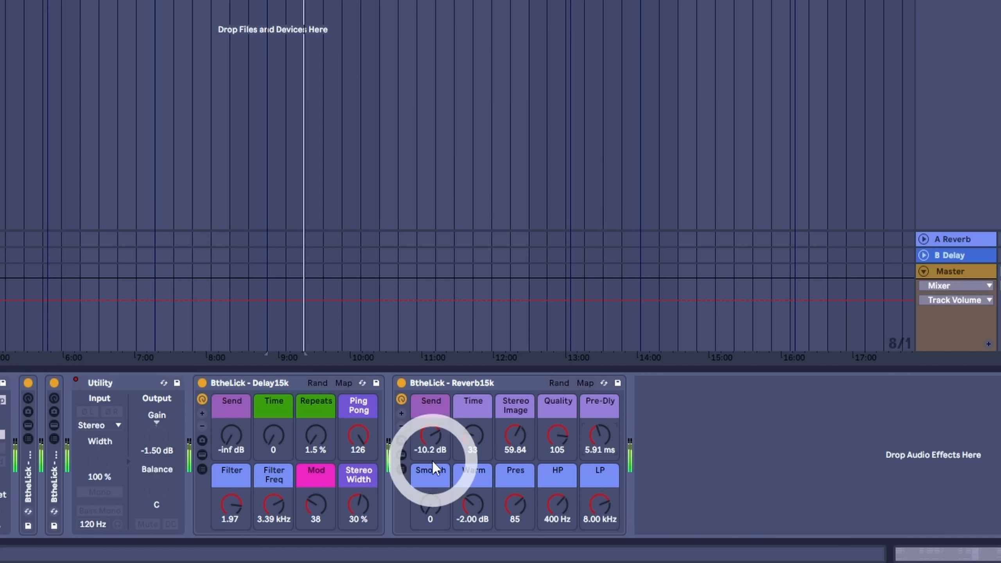
Raise the Reverb15k rack's Quality to 127 and set its Time to 77, auditioning Time at 86 along the way
drag(472, 455, 485, 445)
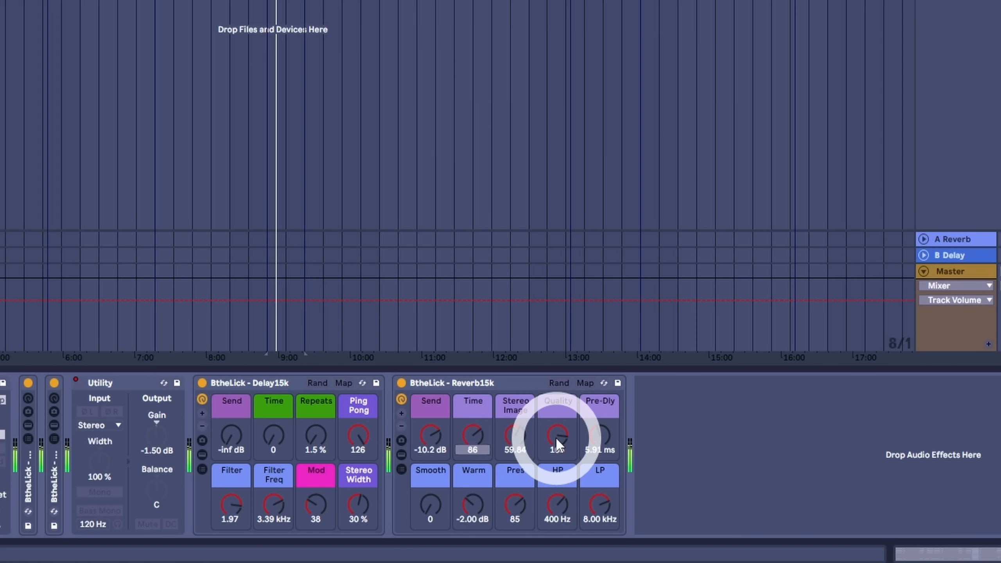
click(555, 436)
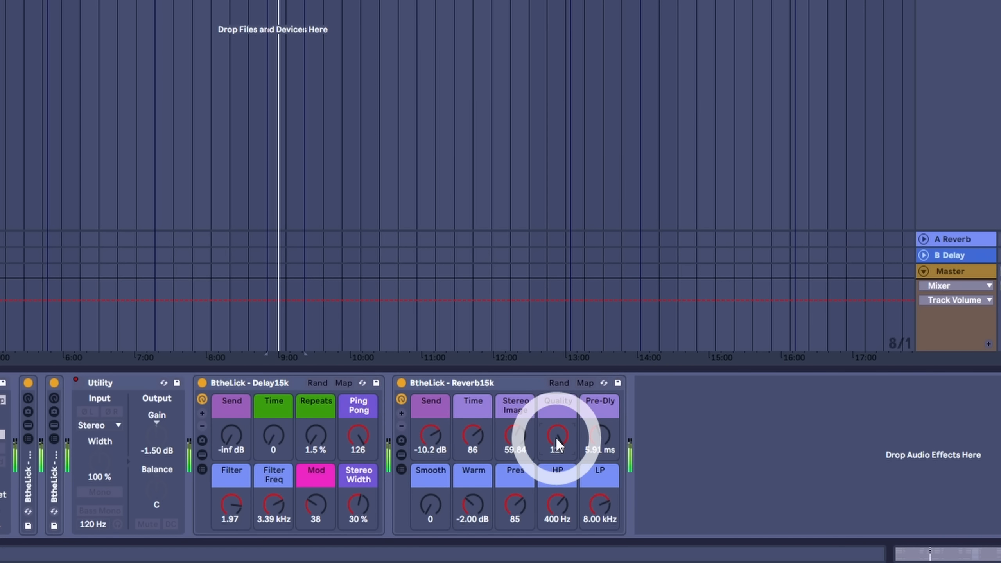
click(518, 438)
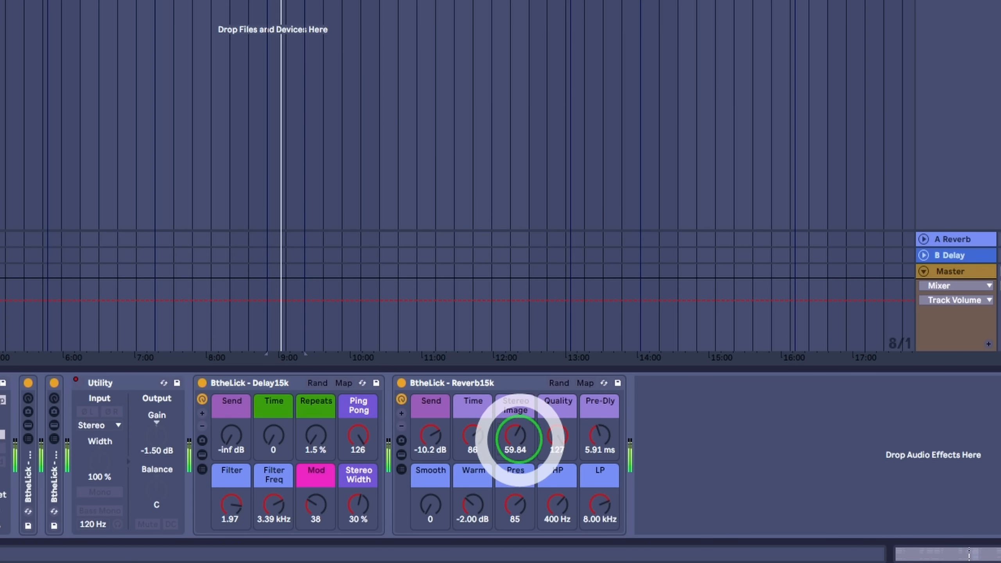
drag(480, 446, 480, 455)
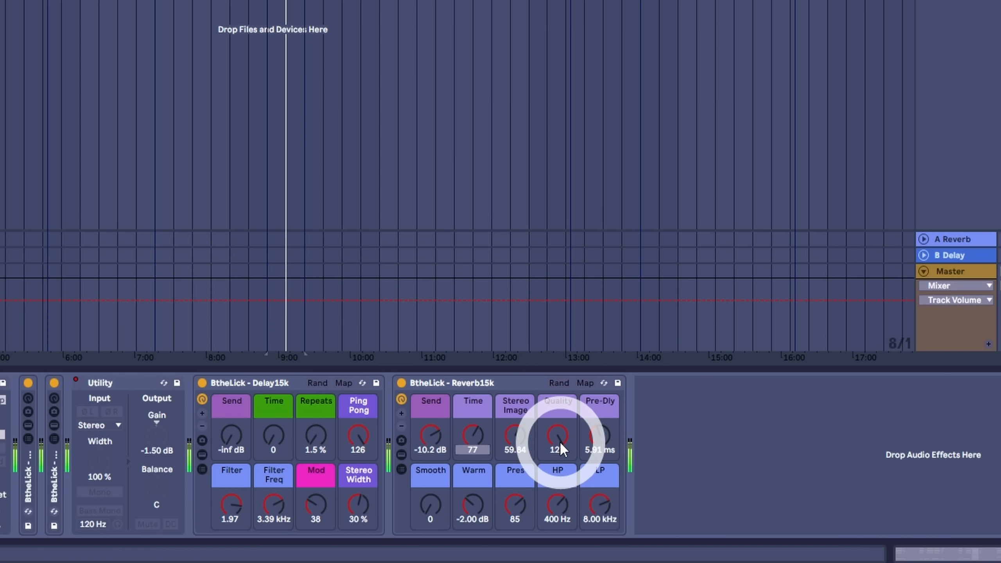
Audition the Reverb15k rack at a low Quality of 16 with Time shortened to 32 and Send lowered to -18.2 dB
drag(559, 441, 559, 468)
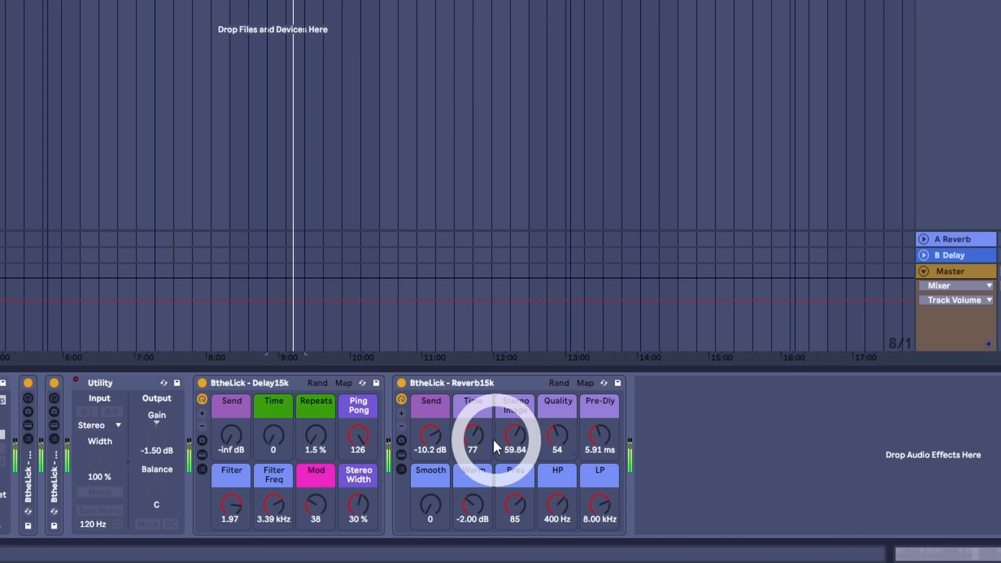
drag(557, 434, 556, 448)
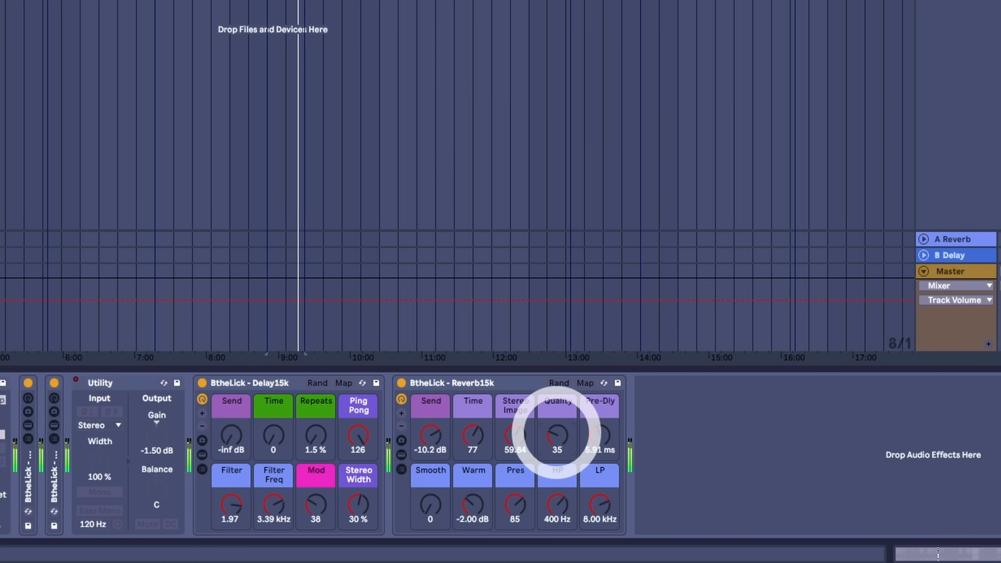
drag(477, 434, 476, 446)
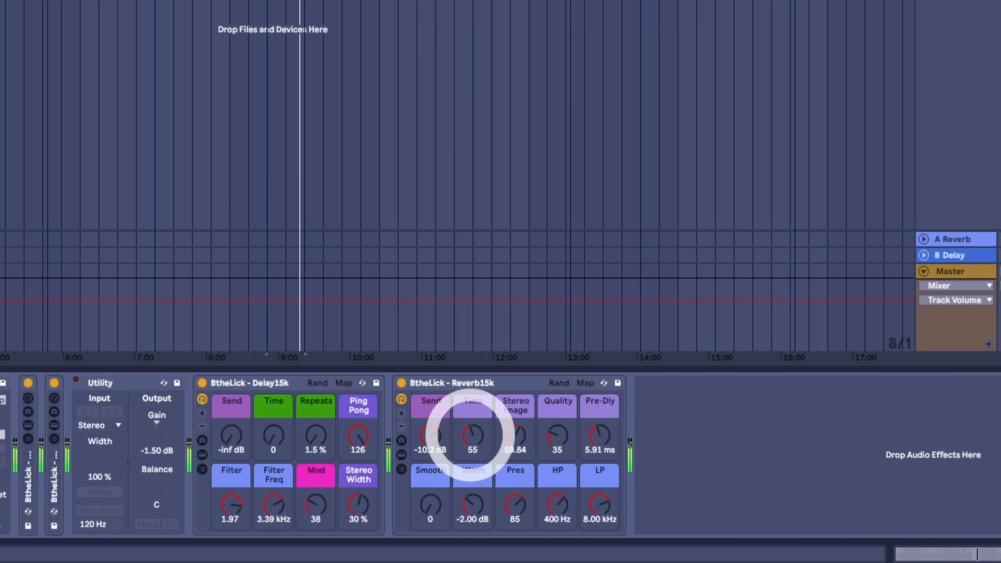
drag(554, 429, 552, 431)
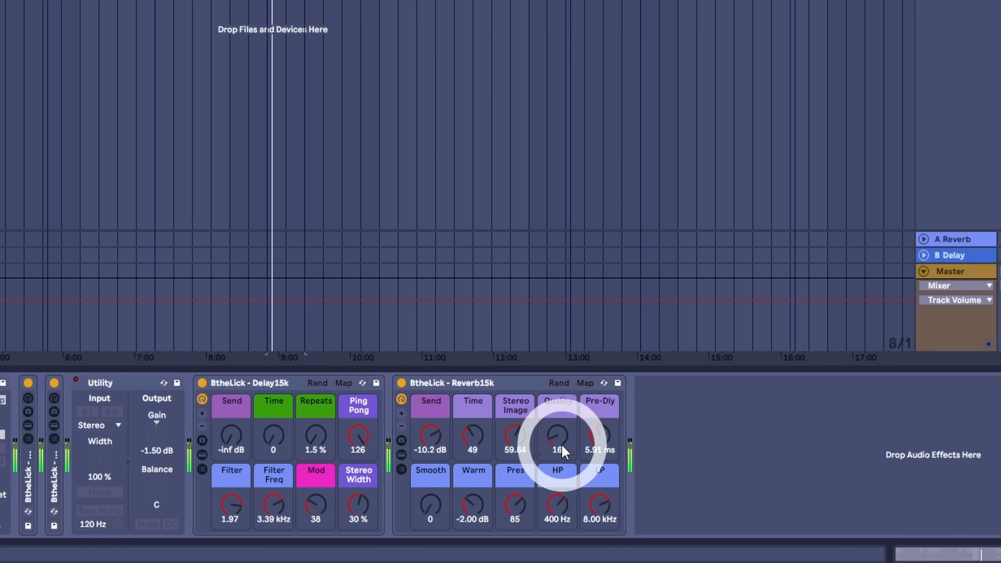
drag(475, 432, 426, 412)
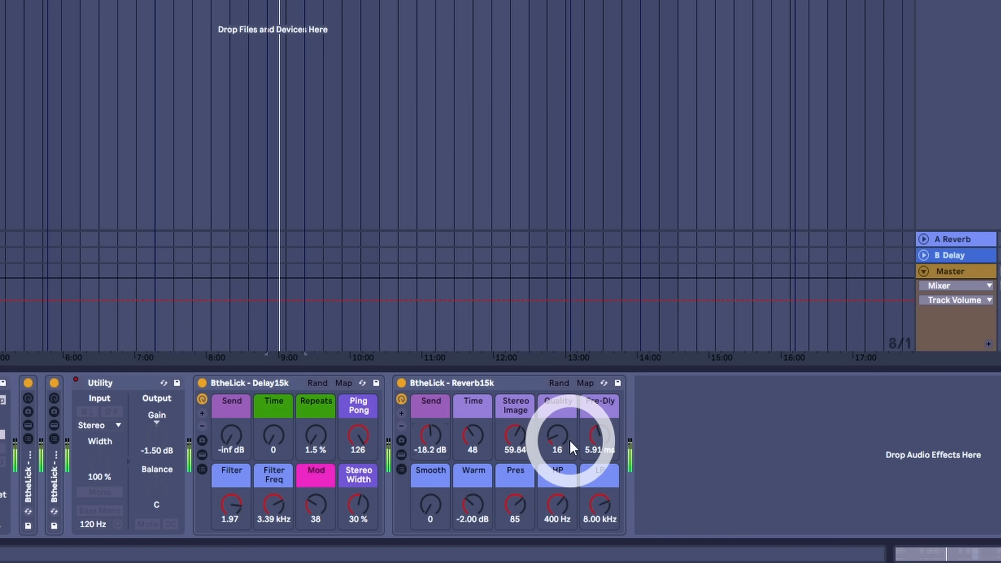
drag(481, 431, 483, 432)
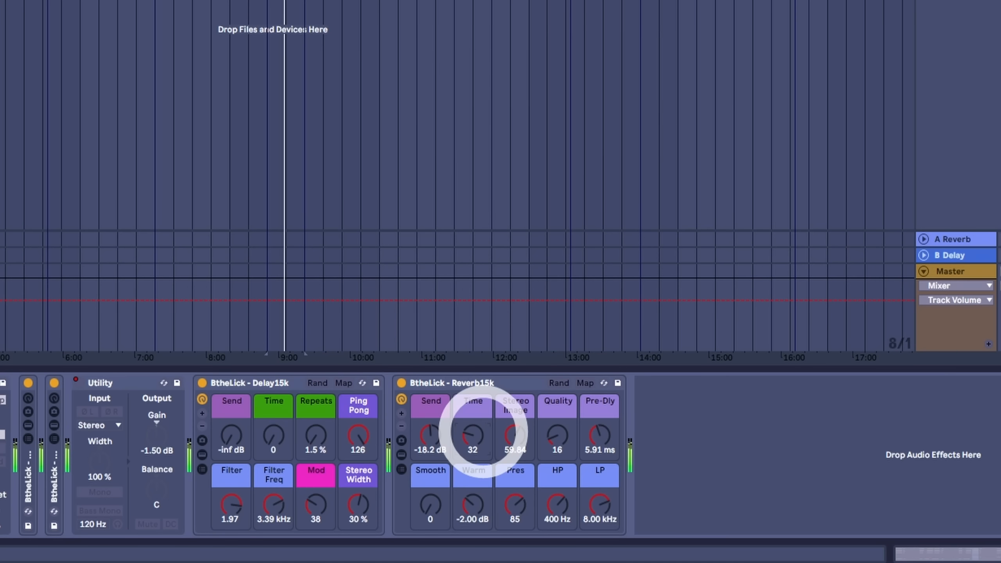
Set the Reverb15k rack's Quality to 85, Time to 65 and Send to -12.1 dB
drag(557, 435, 559, 441)
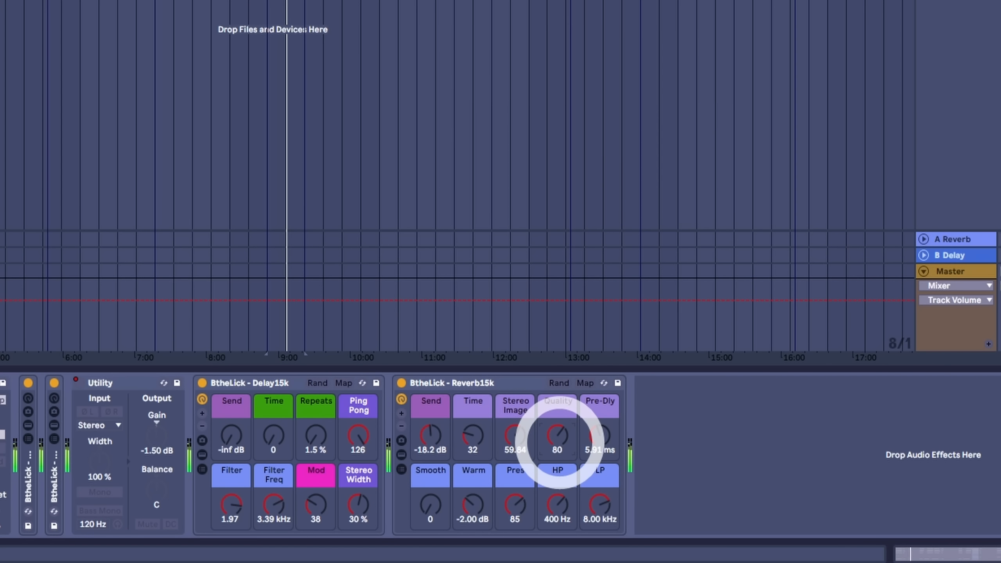
drag(472, 438, 478, 446)
drag(557, 444, 557, 448)
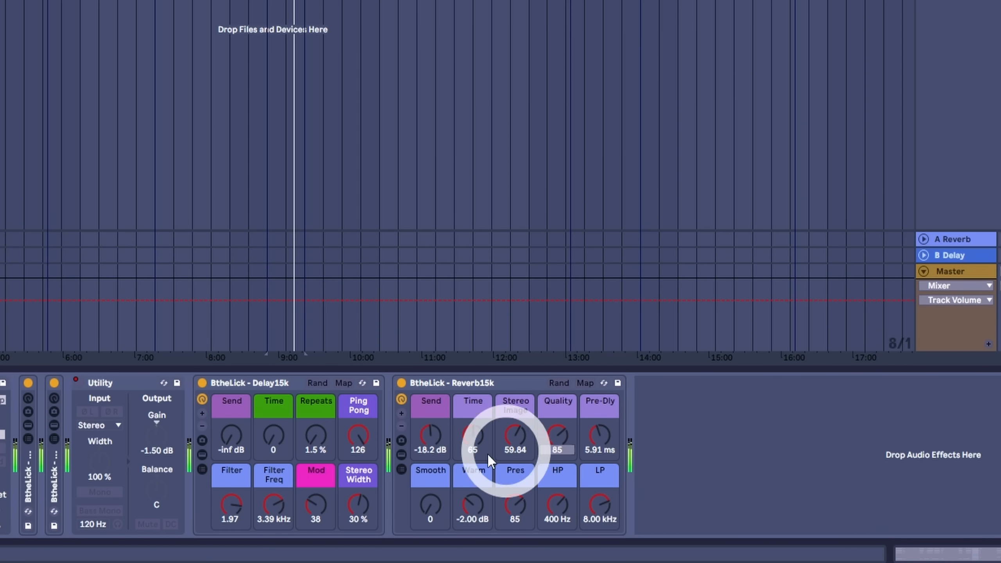
drag(436, 429, 436, 419)
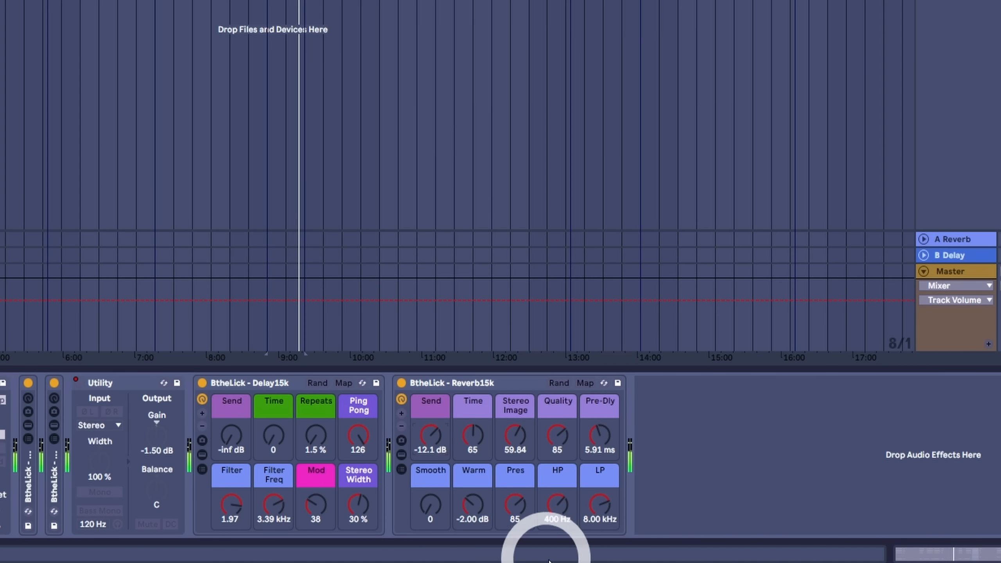
Audition a warmer Reverb15k tone with Warm at 5.91 dB and Pres at 36
drag(475, 515, 472, 507)
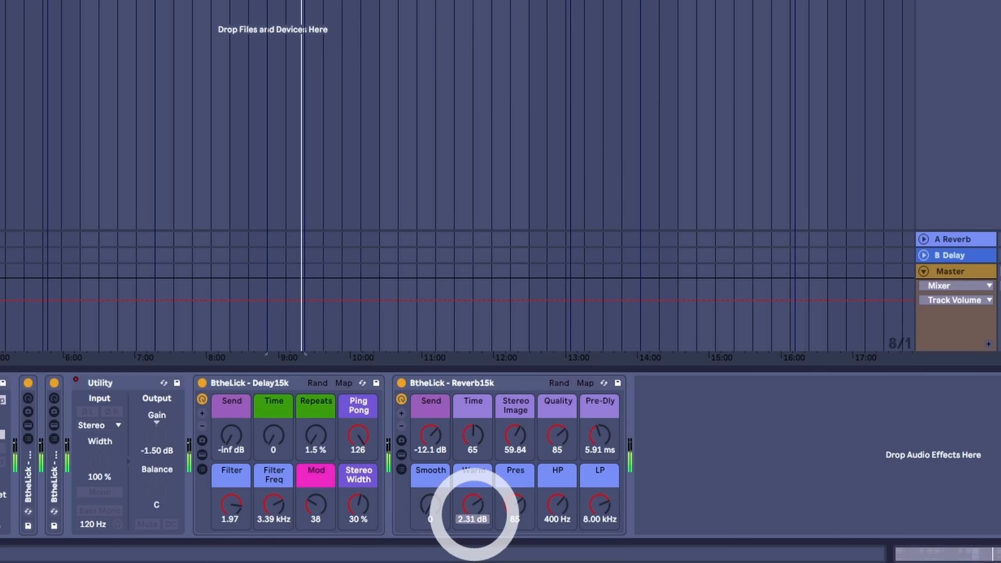
scroll(474, 515, up, 5)
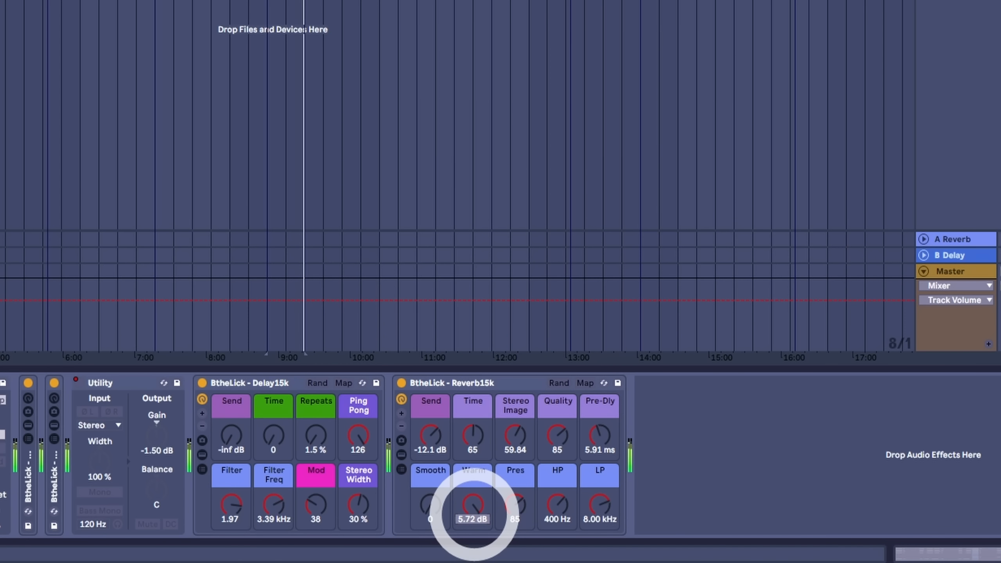
scroll(473, 515, up, 1)
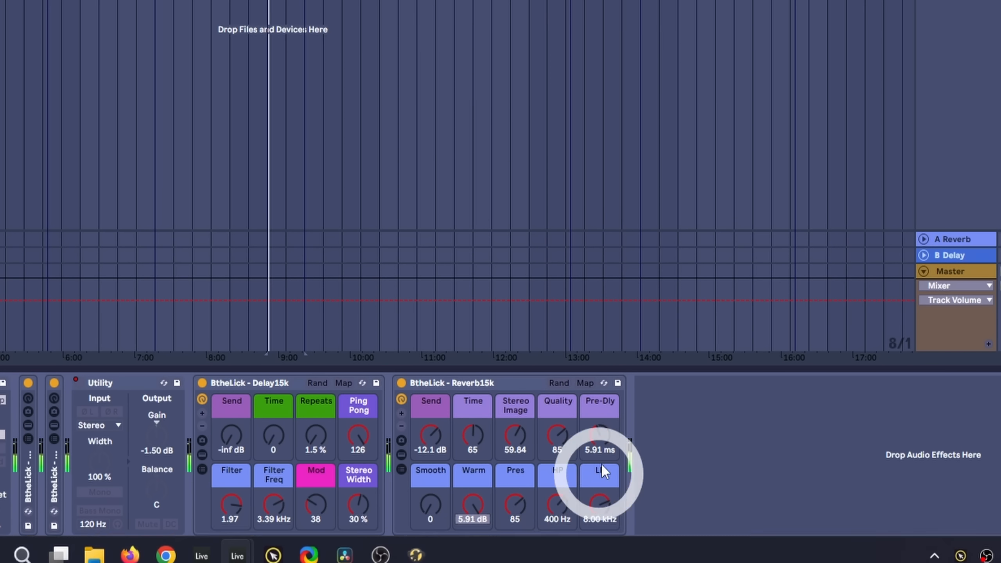
drag(519, 502, 506, 509)
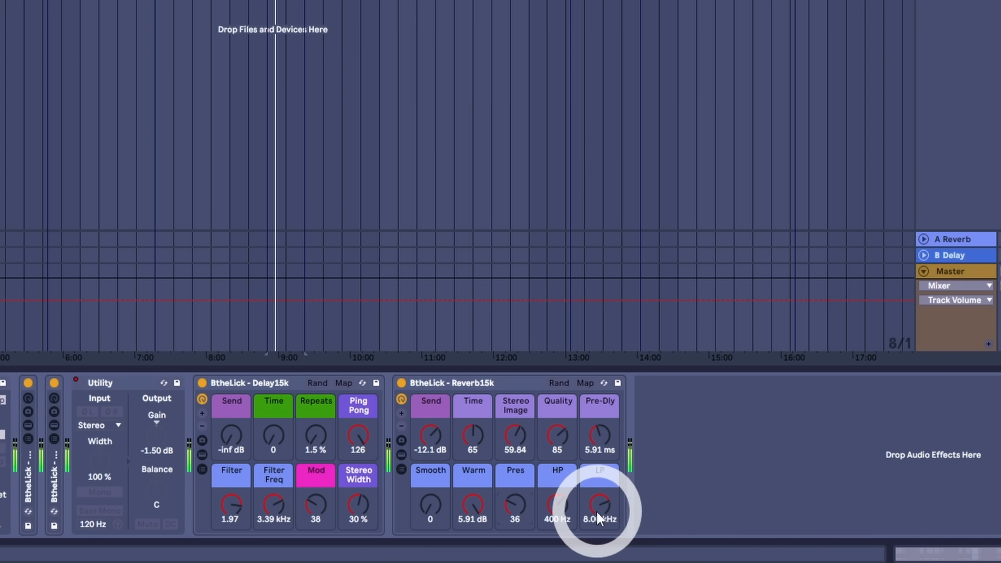
Set the Reverb15k rack's HP to 255 Hz, LP to 11.2 kHz, Warm to -1.84 dB and Pres to 99
mouse_move(558, 509)
mouse_down()
mouse_move(609, 504)
mouse_move(559, 508)
mouse_up()
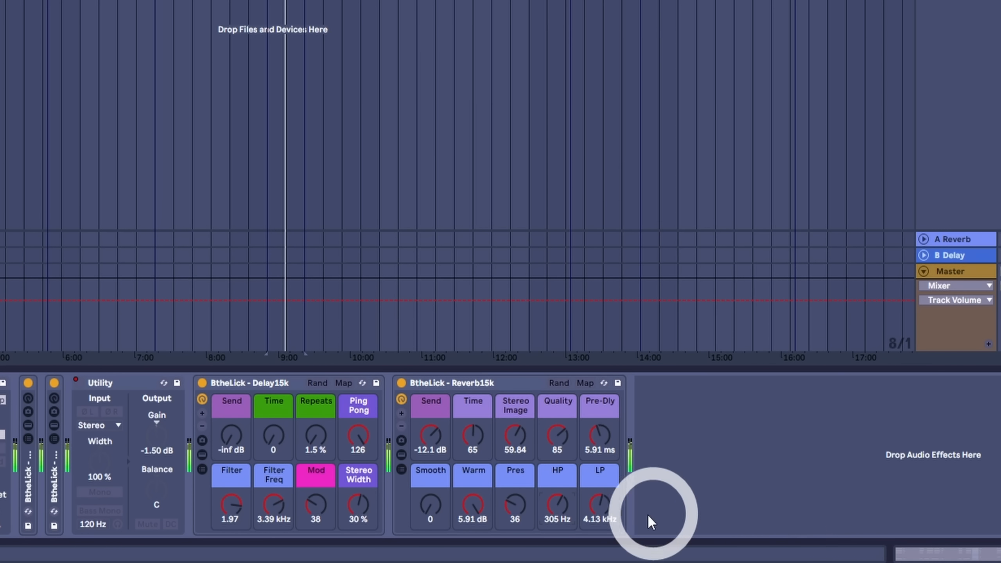
drag(565, 504, 600, 508)
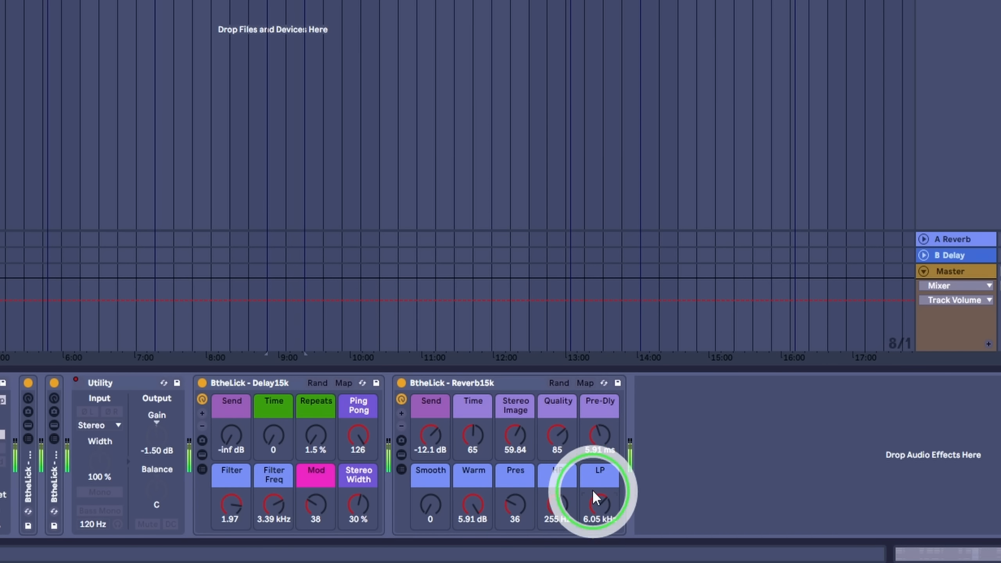
drag(593, 489, 598, 509)
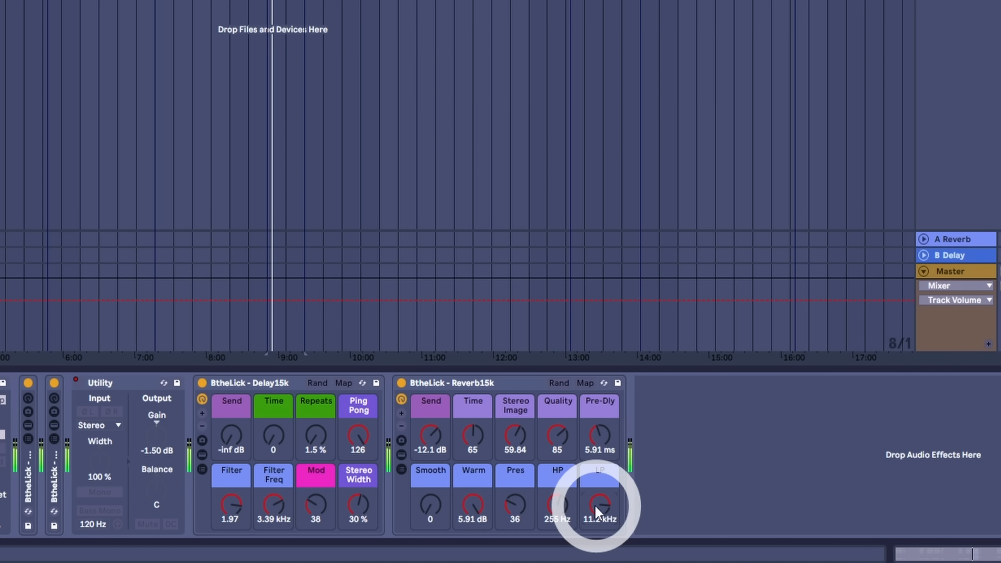
drag(470, 505, 519, 514)
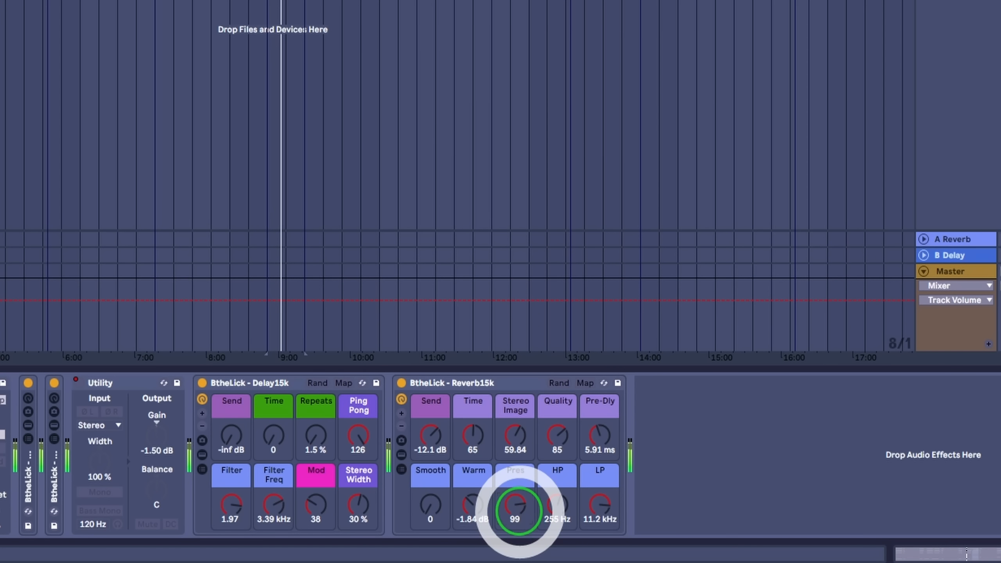
Audition the Reverb15k rack's Smooth control at 84 and 74, and drop it to 3 for comparison
click(424, 504)
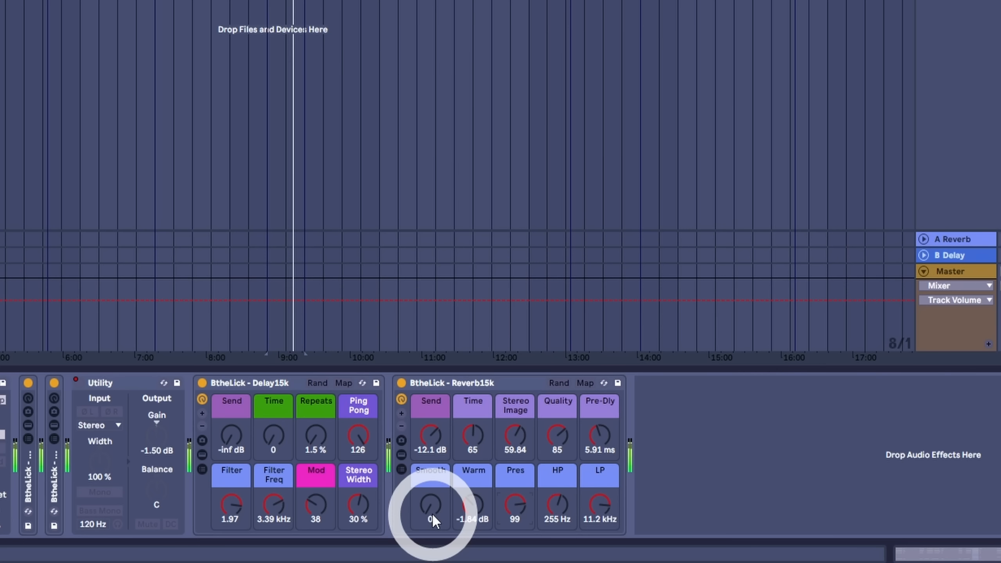
drag(432, 513, 431, 479)
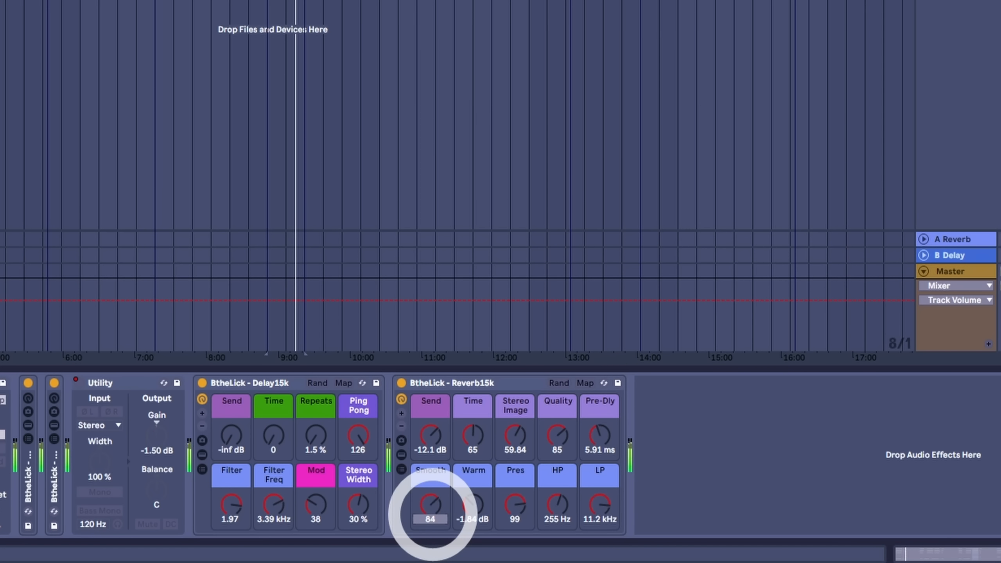
drag(432, 514, 432, 519)
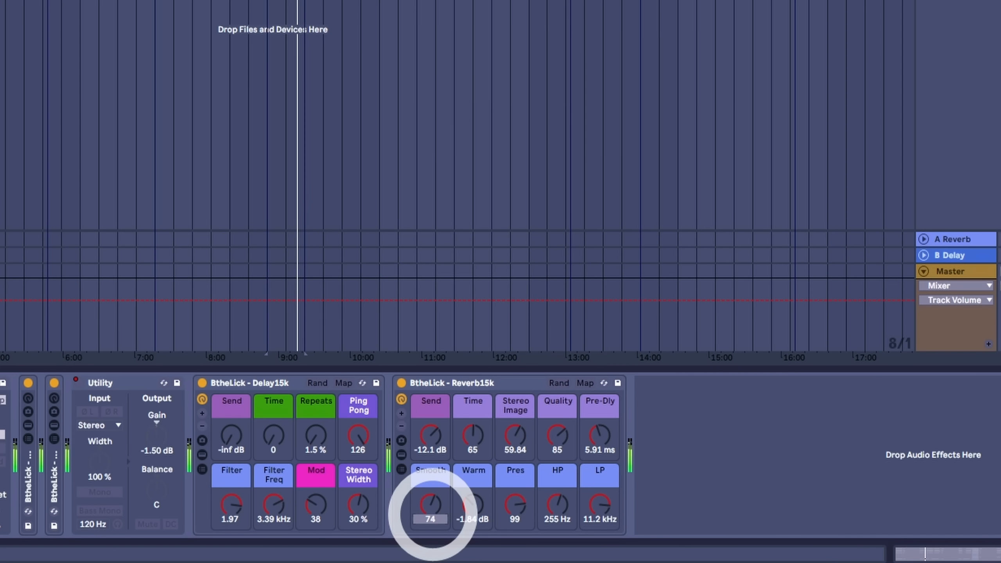
click(429, 509)
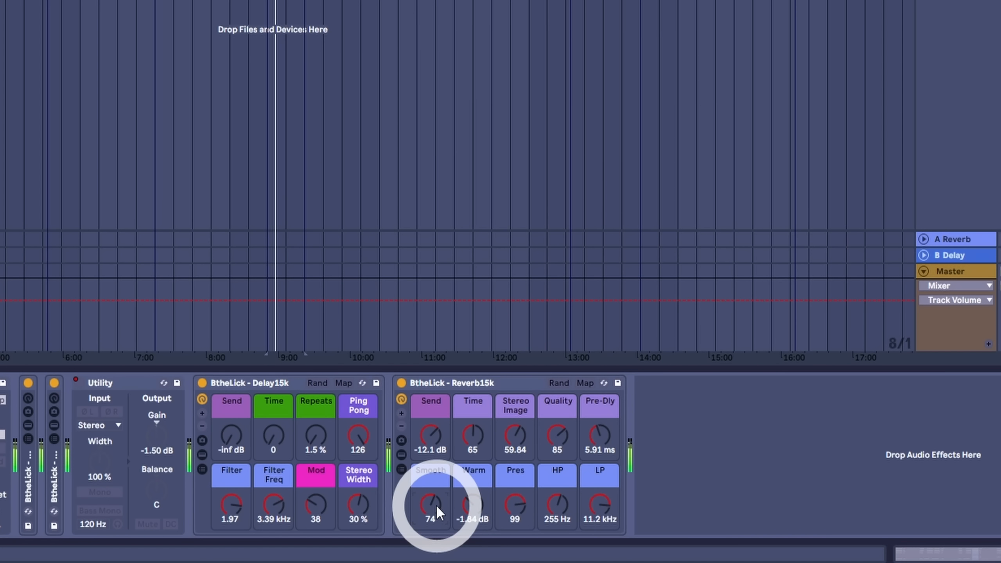
drag(436, 507, 437, 536)
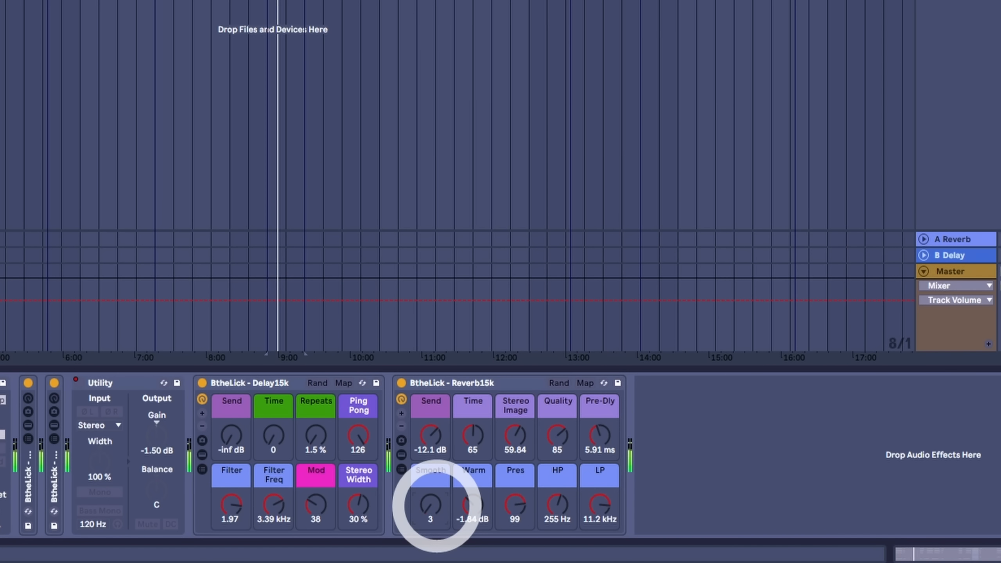
Set the Reverb15k rack's LP to 12.6 kHz, Smooth to 65 and Time to 46, and adjust the Delay15k rack's Send
mouse_move(603, 506)
mouse_down()
mouse_move(615, 512)
mouse_move(607, 502)
mouse_up()
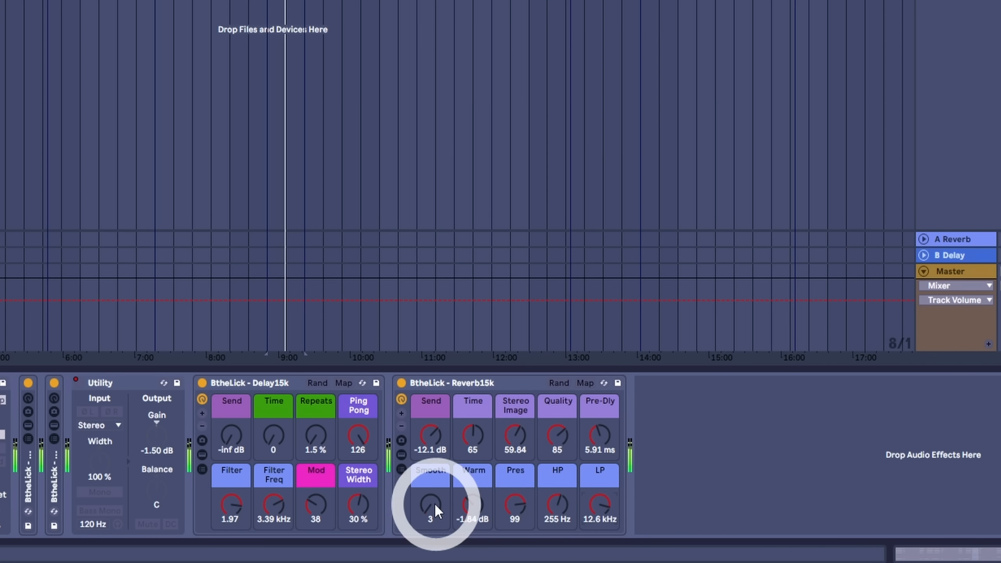
drag(431, 509, 424, 502)
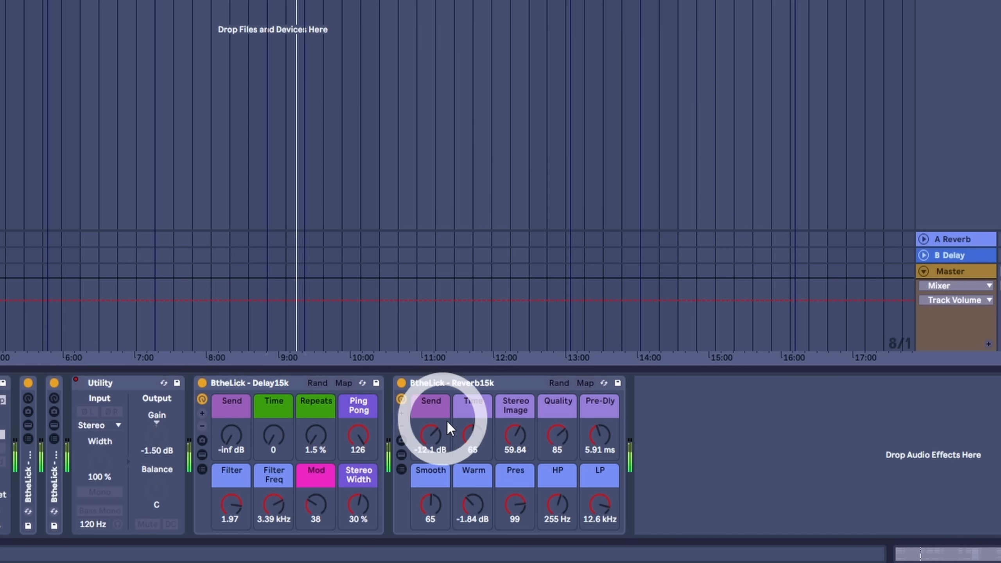
drag(471, 429, 477, 436)
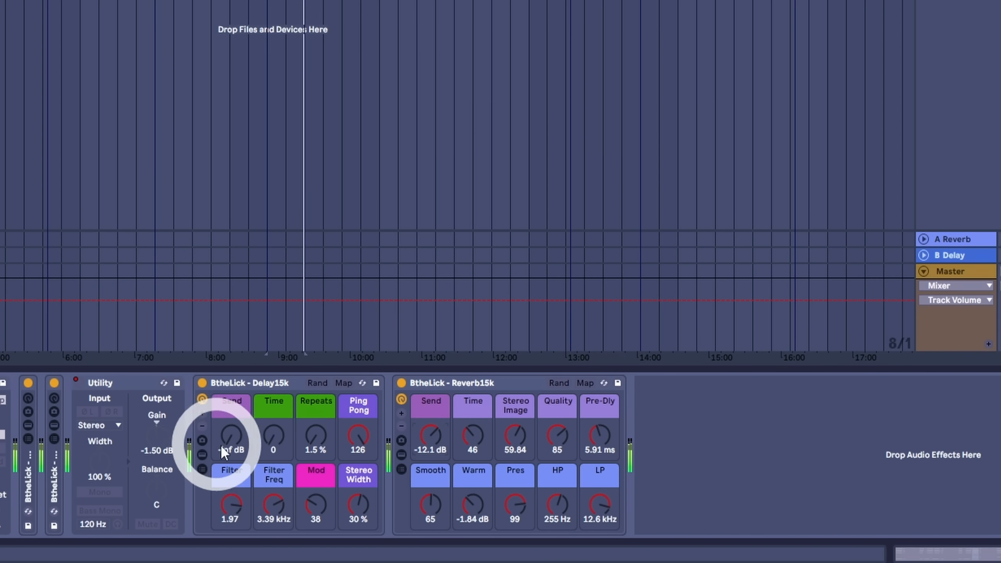
drag(230, 444, 229, 439)
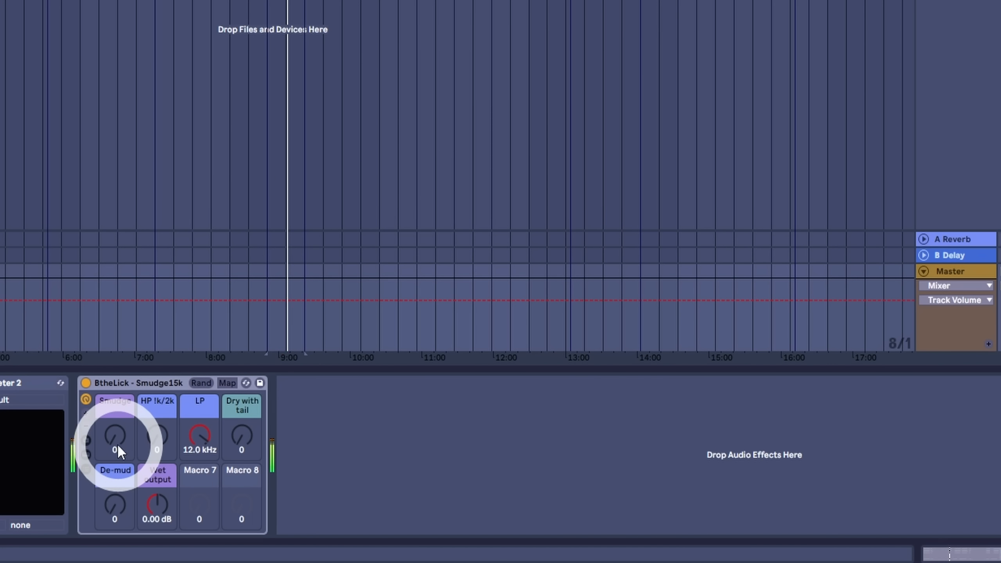
Raise the Smudge control of the Smudge15k rack on the Master track to 80
mouse_move(117, 444)
mouse_down()
mouse_move(117, 420)
mouse_move(119, 443)
mouse_up()
click(167, 504)
click(122, 472)
click(272, 390)
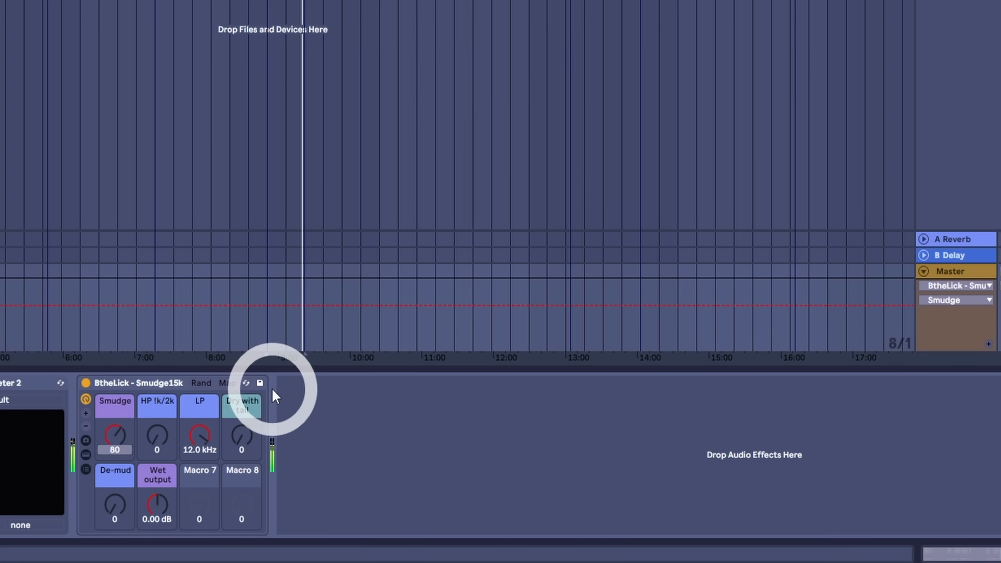
Draw Smudge automation on the Master track that drops to 0 before 9:00 and ramps up to 80 shortly after it
drag(264, 331, 283, 369)
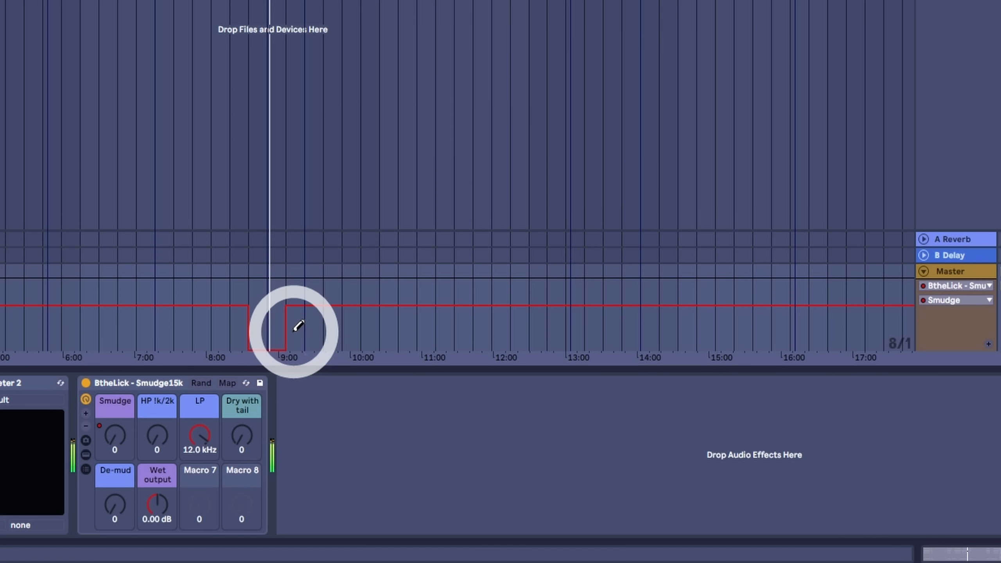
drag(298, 326, 302, 350)
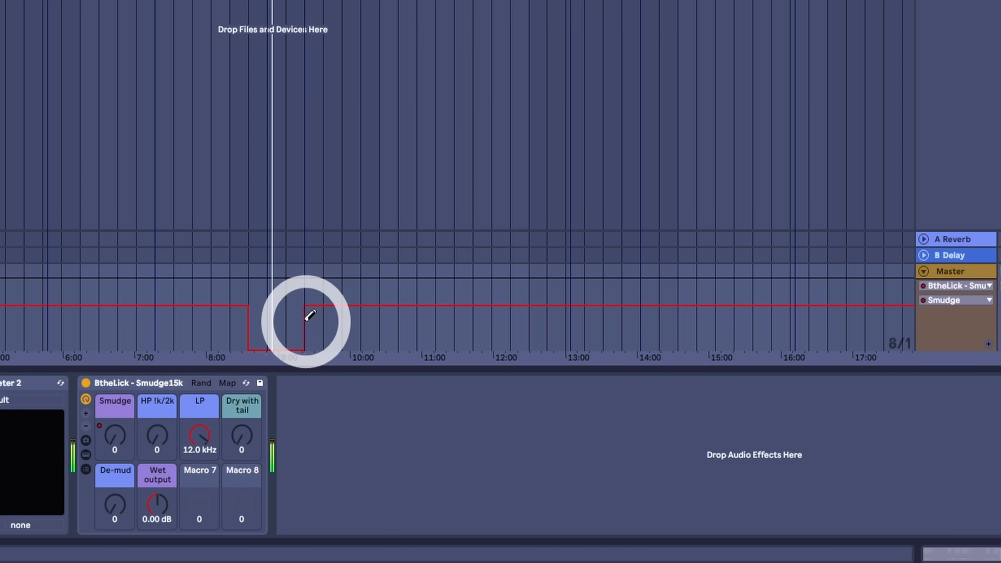
key(b)
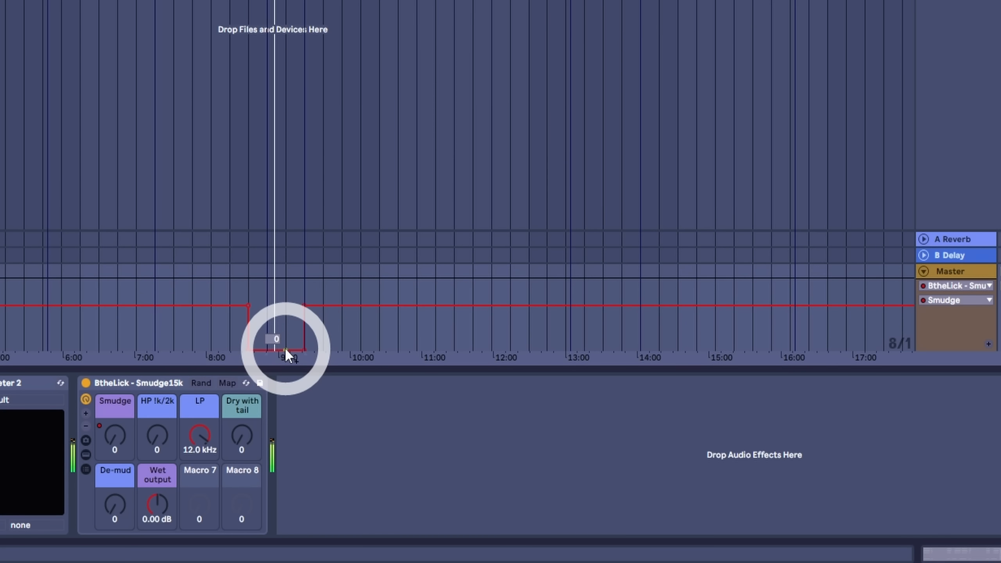
click(286, 349)
click(302, 348)
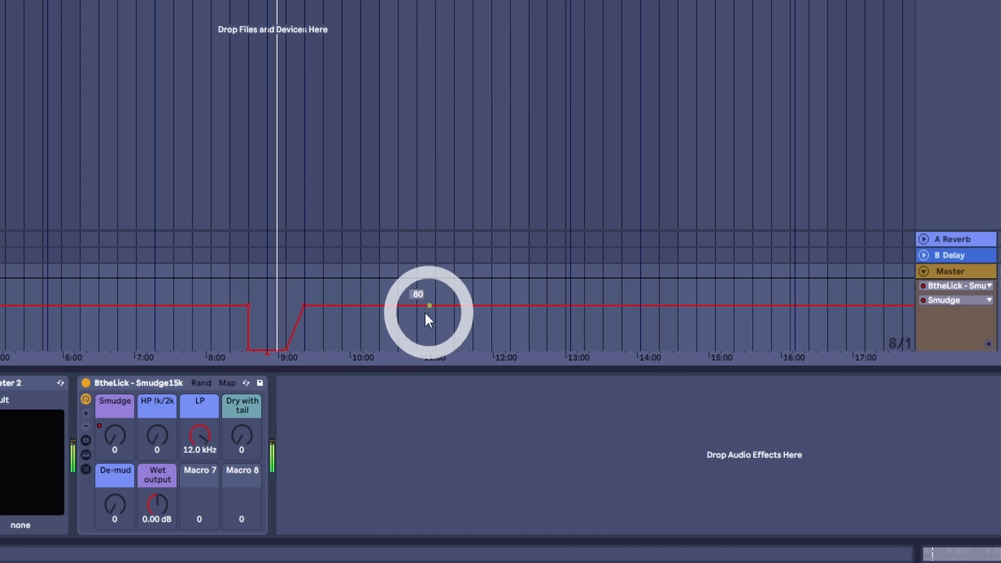
click(279, 325)
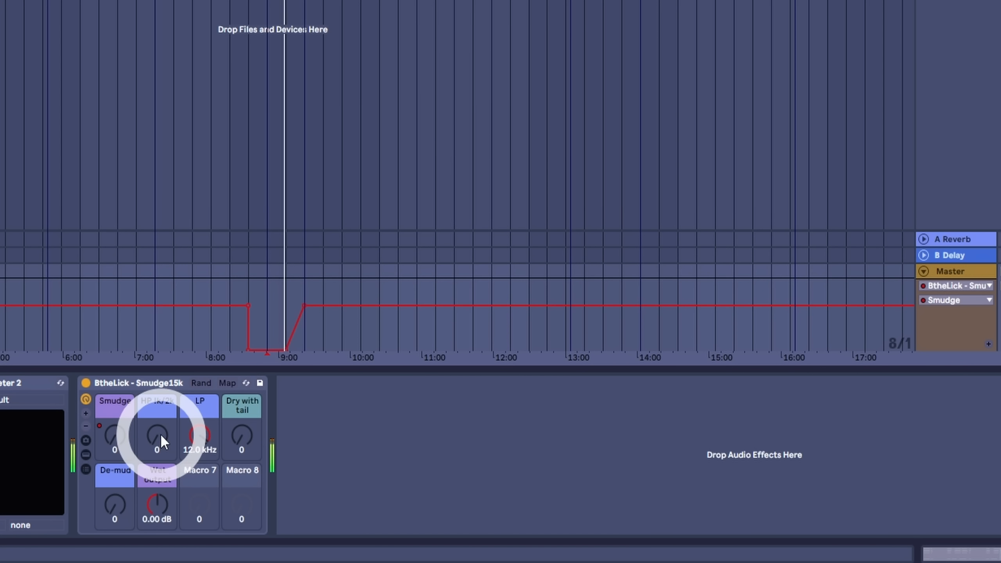
Set the Smudge15k rack's HP !k/2k to 119, Wet output to -2.22 dB and De-mud to 98
drag(160, 433, 160, 412)
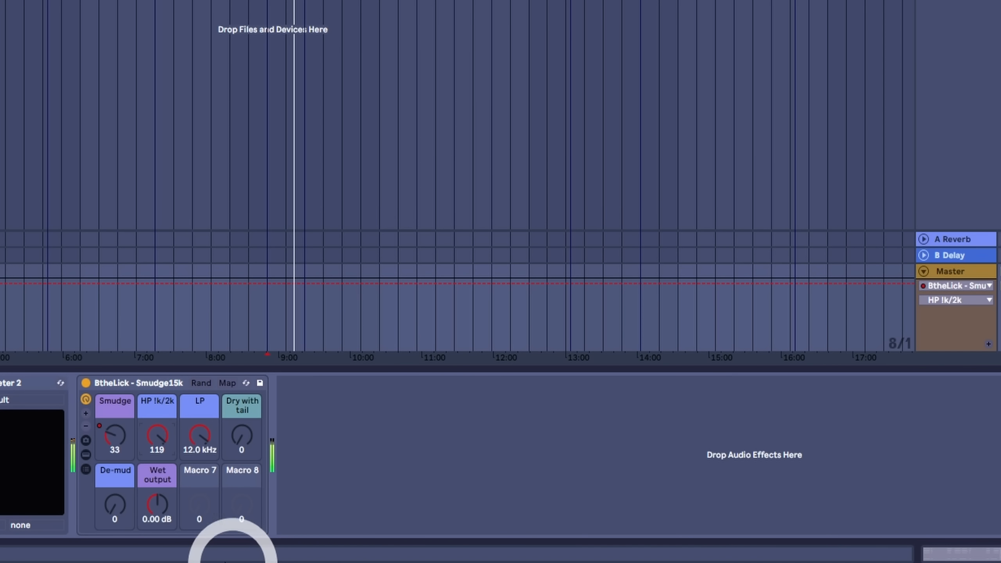
drag(172, 515, 172, 521)
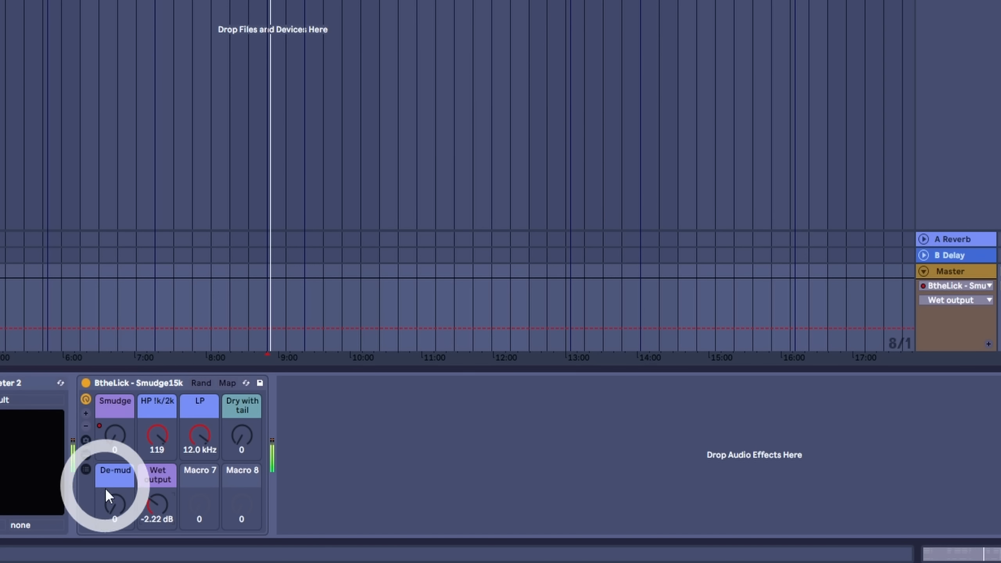
drag(104, 502, 107, 473)
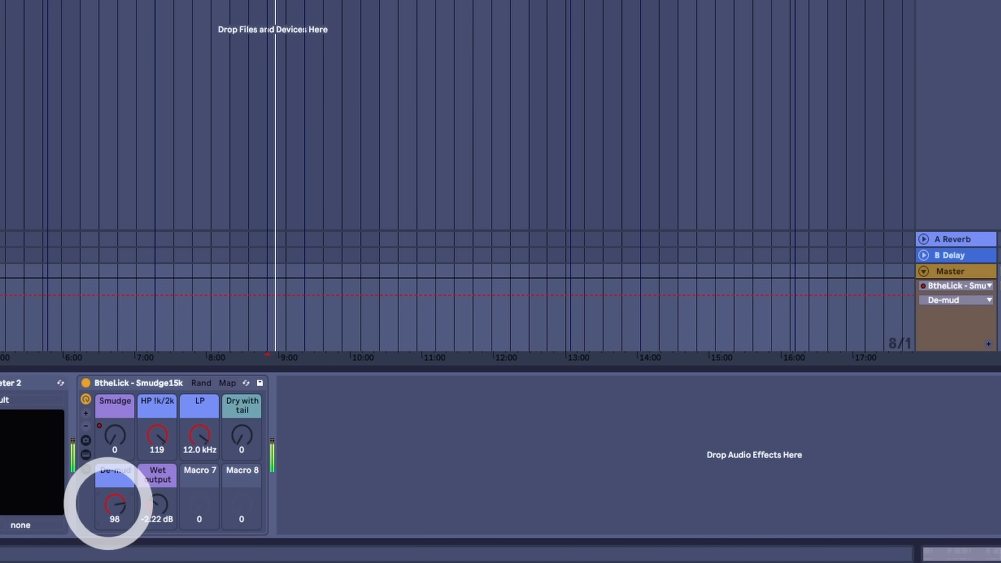
Set the Smudge15k rack's De-mud to 60 and Wet output to 1.65 dB, and restart playback from before 9:00
drag(108, 503, 108, 501)
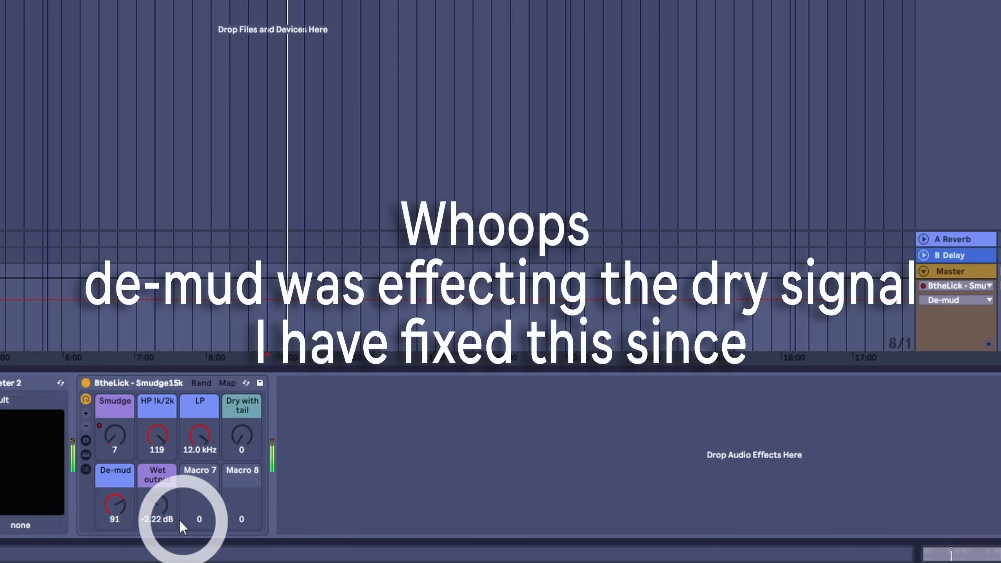
mouse_move(115, 505)
mouse_down()
mouse_move(114, 515)
mouse_move(115, 501)
mouse_move(149, 506)
mouse_up()
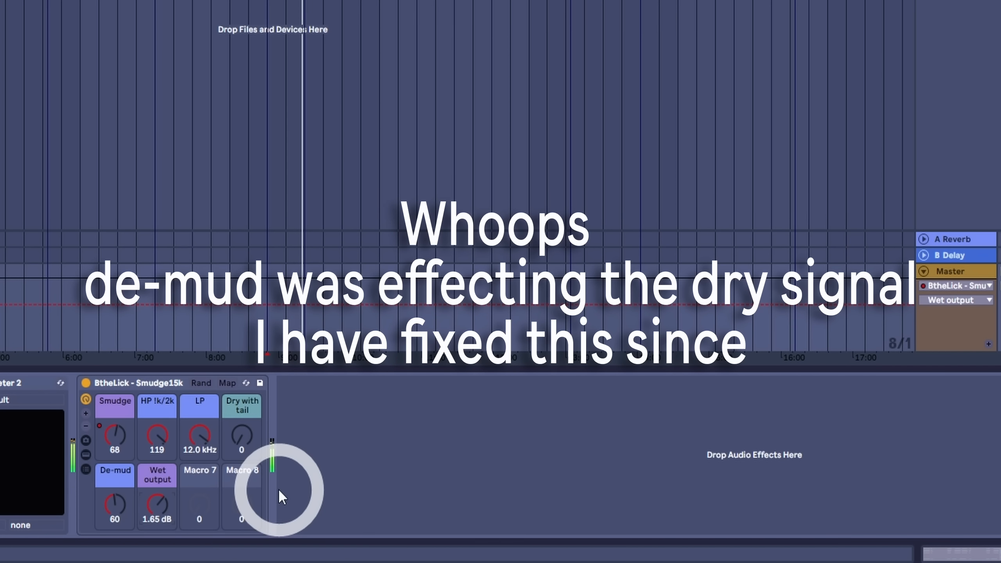
key(space)
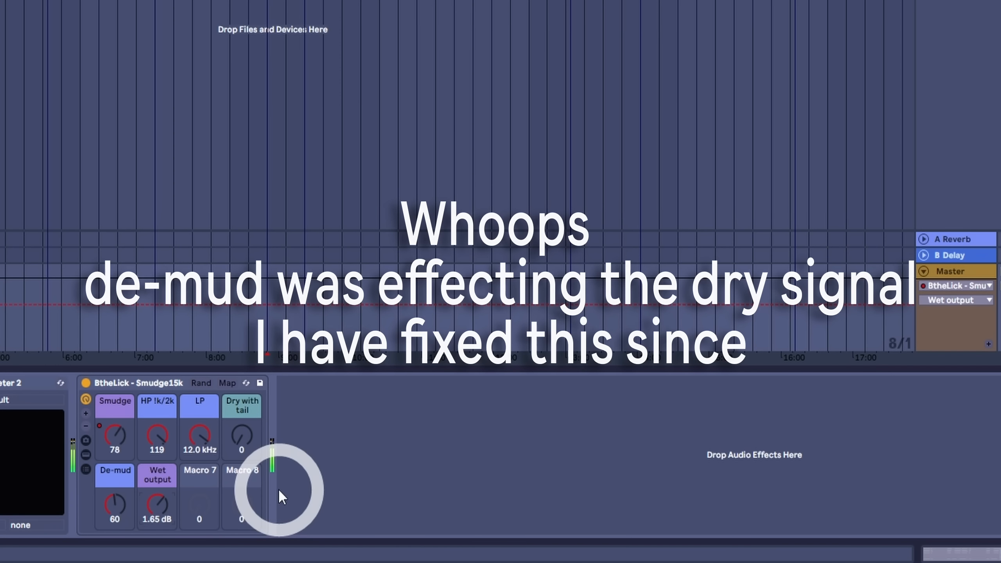
key(space)
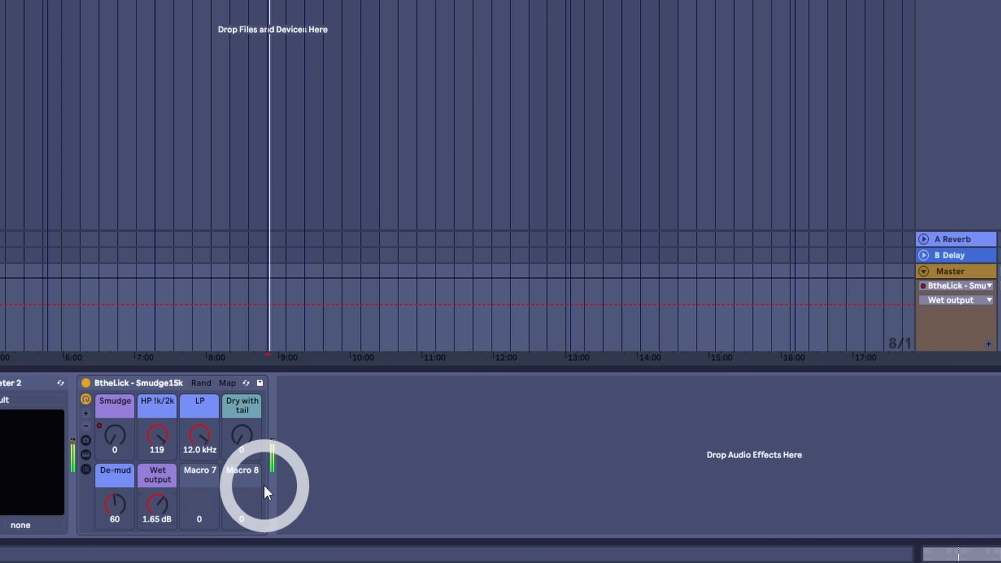
Turn the Smudge15k rack's Dry with tail up to 127 and back to 0, and lower De-mud to 35
click(238, 437)
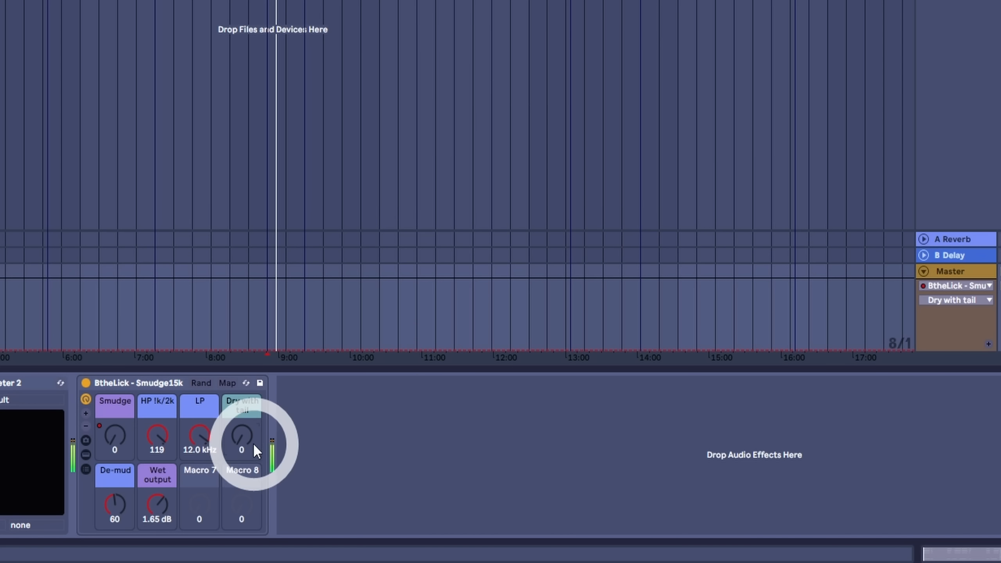
drag(253, 443, 245, 402)
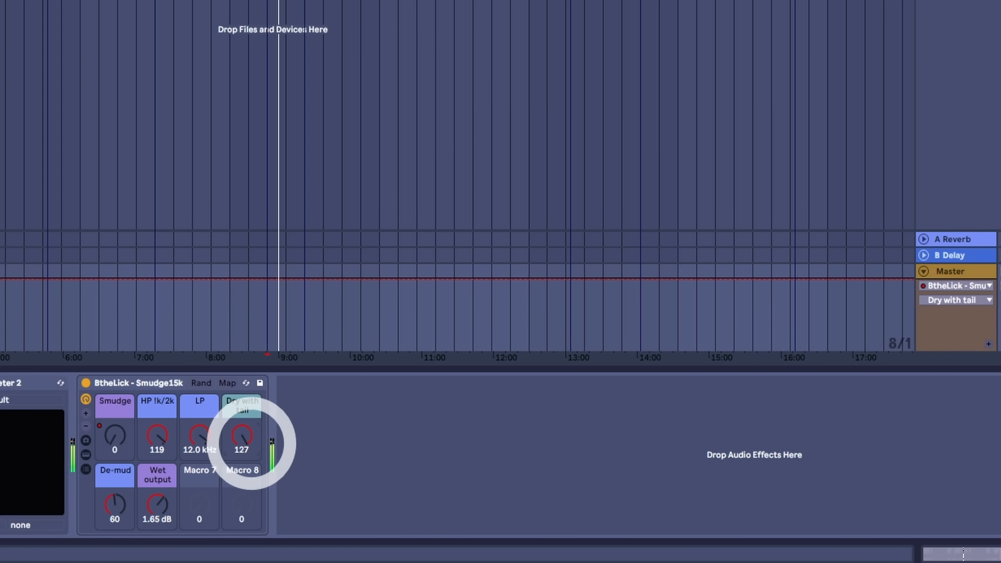
drag(252, 443, 252, 484)
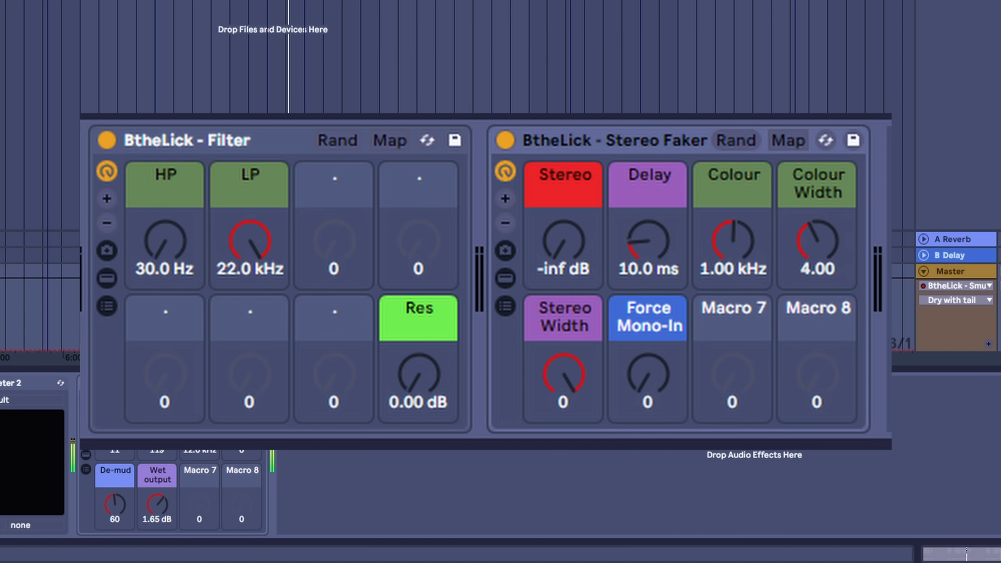
drag(118, 495, 118, 504)
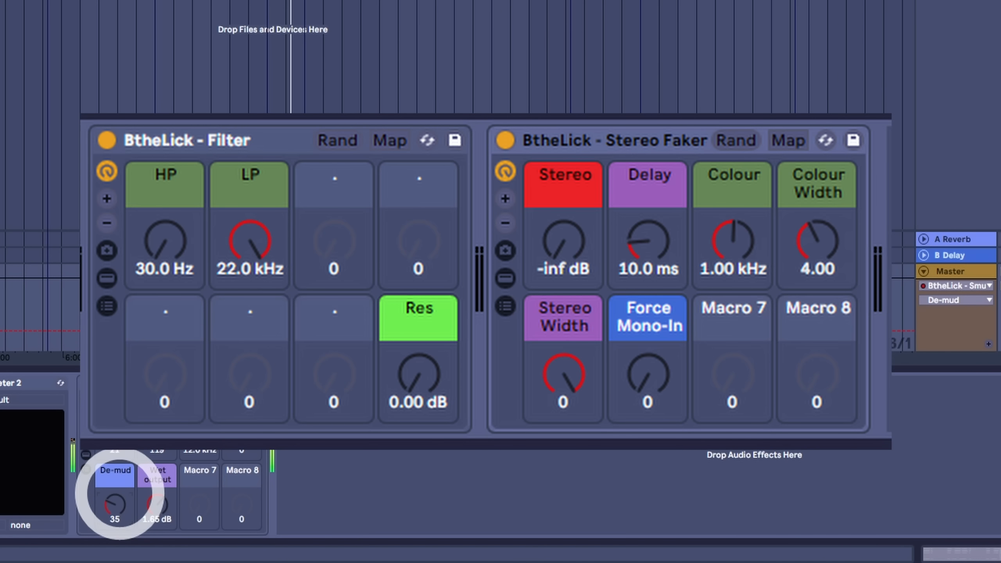